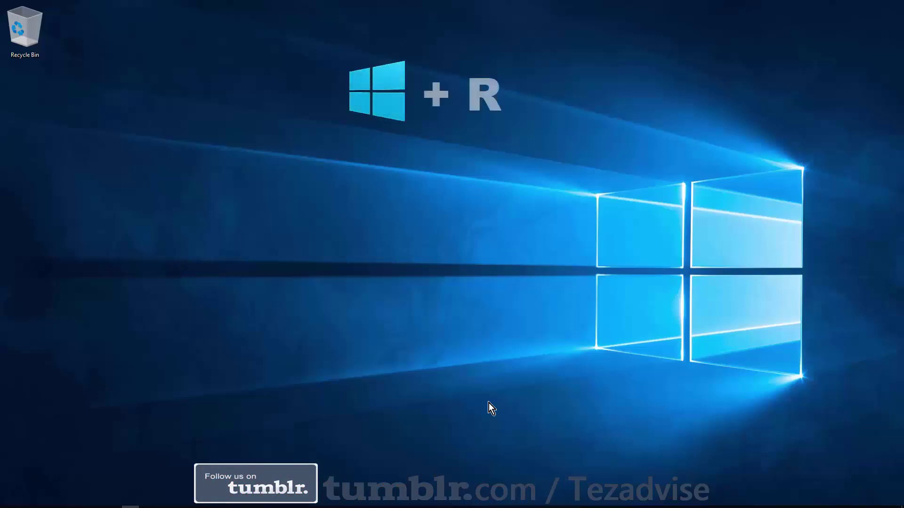
Open System Properties via sysdm.cpl and launch System Restore from the System Protection tab
{"action": "key", "text": "super+r"}
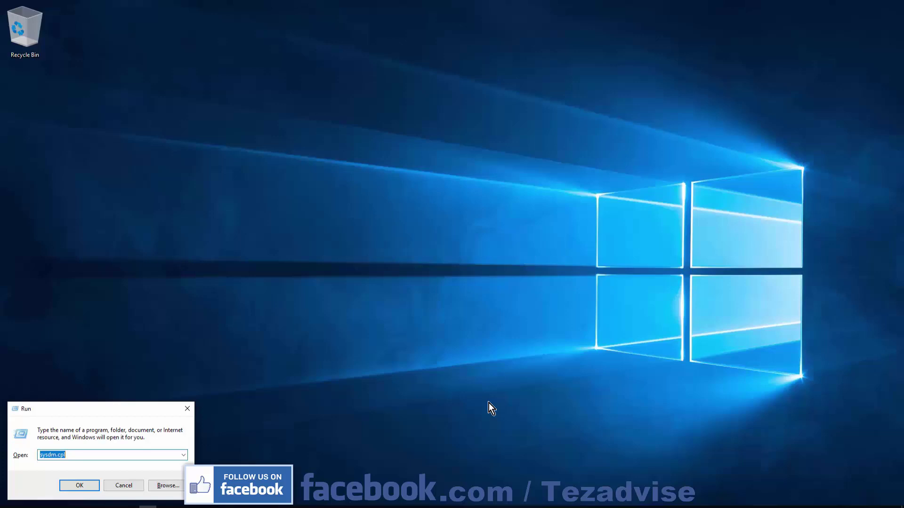
{"action": "key", "text": "Return"}
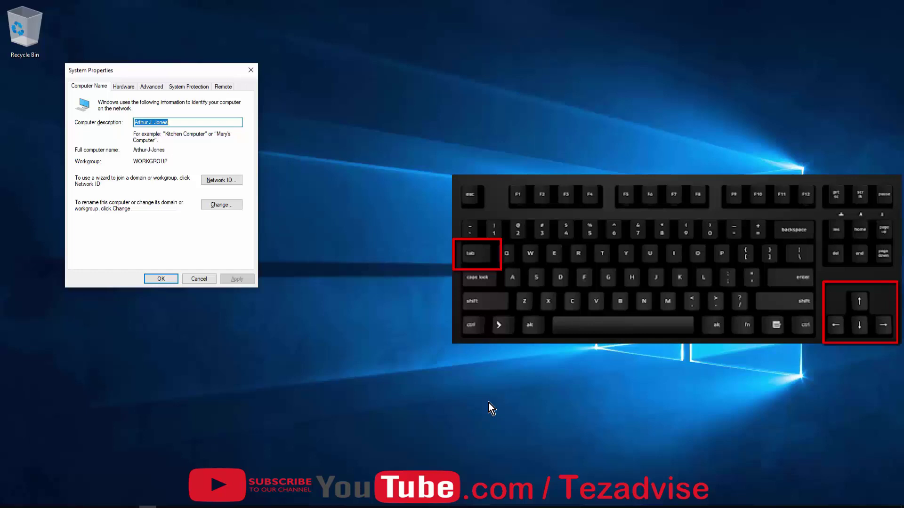
{"action": "key", "text": "Tab"}
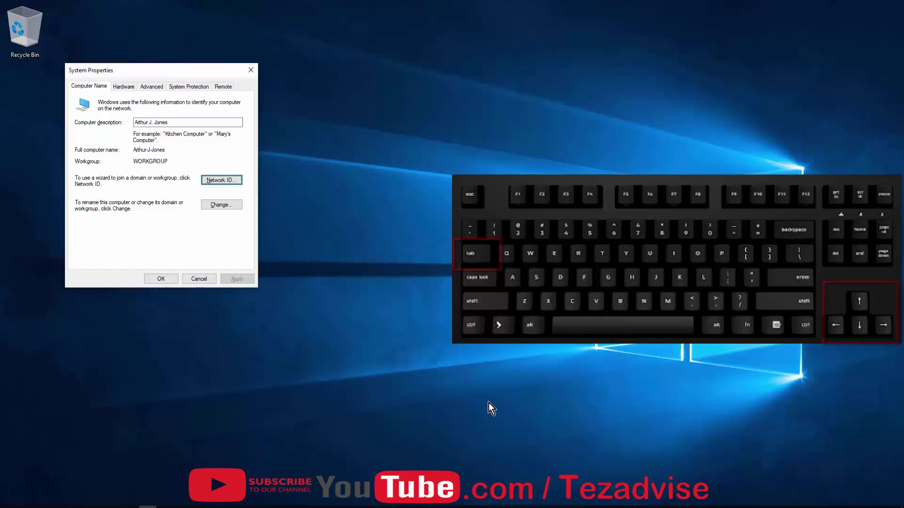
{"action": "key", "text": "Tab"}
{"action": "key", "text": "Tab"}
{"action": "key", "text": "Tab"}
{"action": "key", "text": "Tab"}
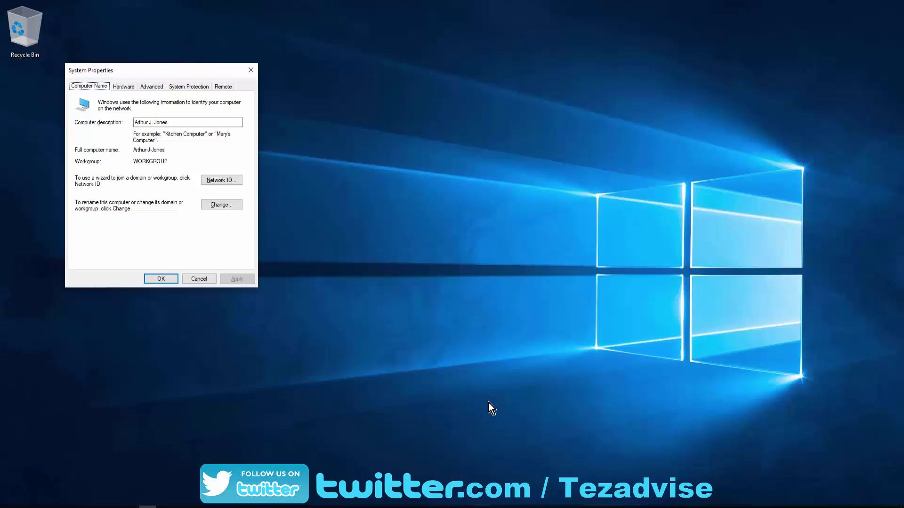
{"action": "key", "text": "Right"}
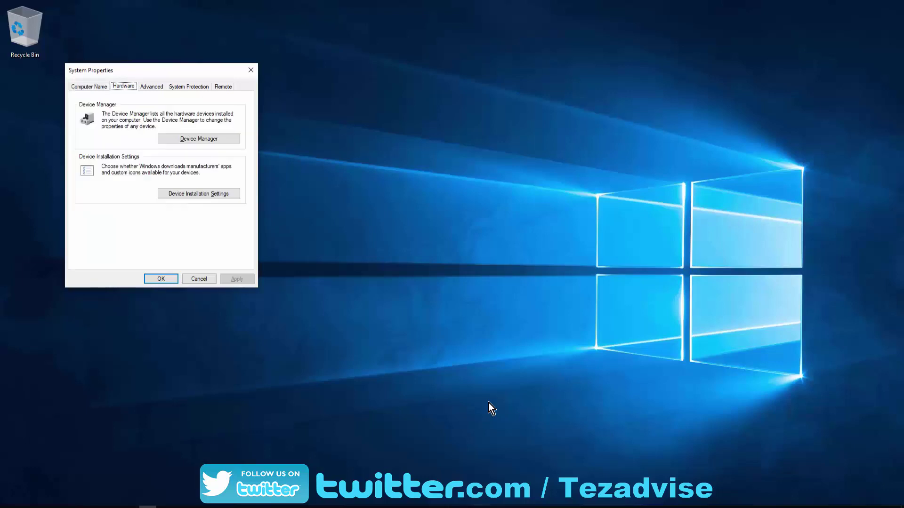
{"action": "key", "text": "Right"}
{"action": "key", "text": "Right"}
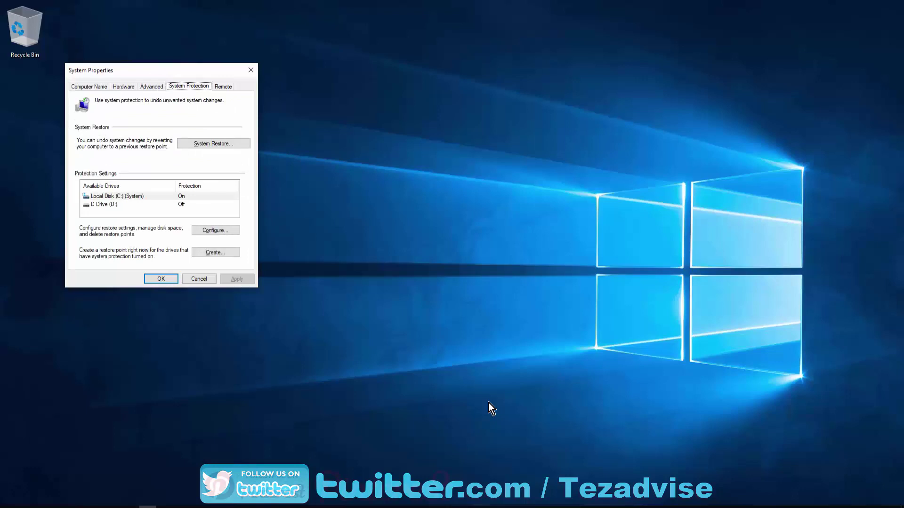
{"action": "key", "text": "Tab"}
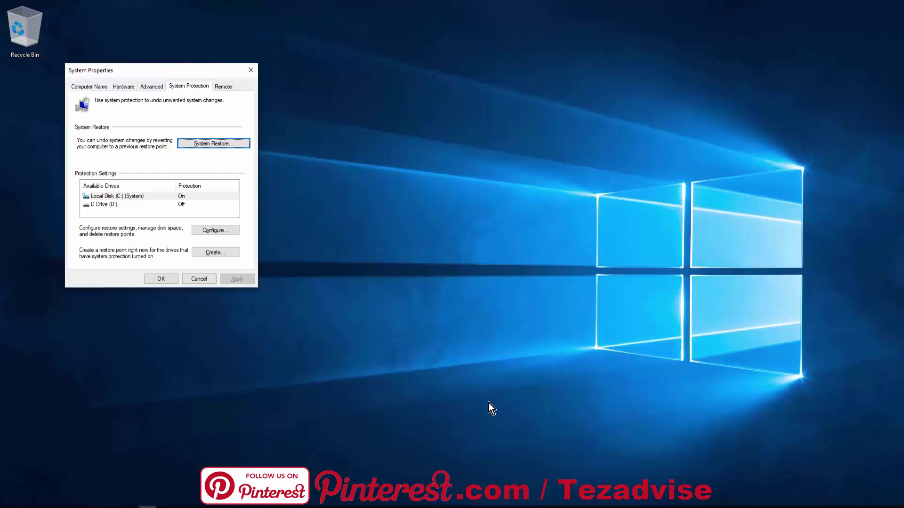
{"action": "key", "text": "Return"}
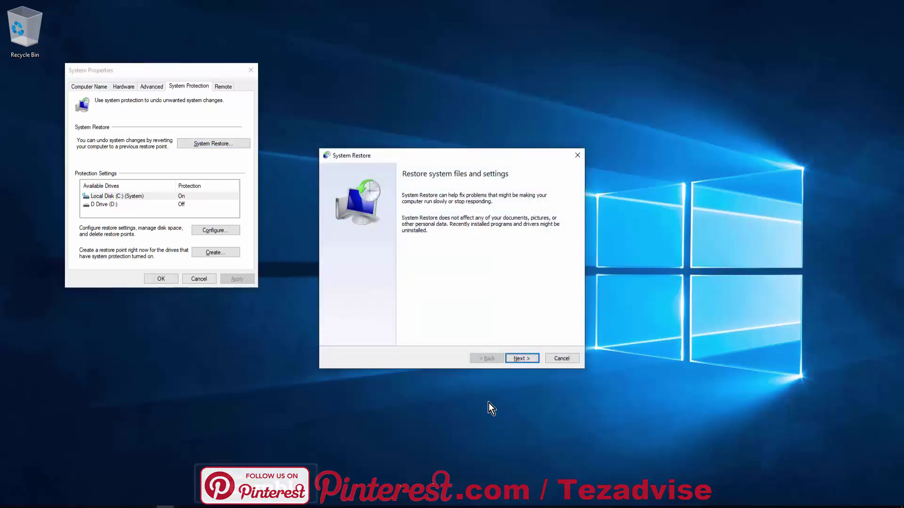
Select the 3/1/2020 'Removed File Converter' restore point and scan it for affected programs
{"action": "key", "text": "Return"}
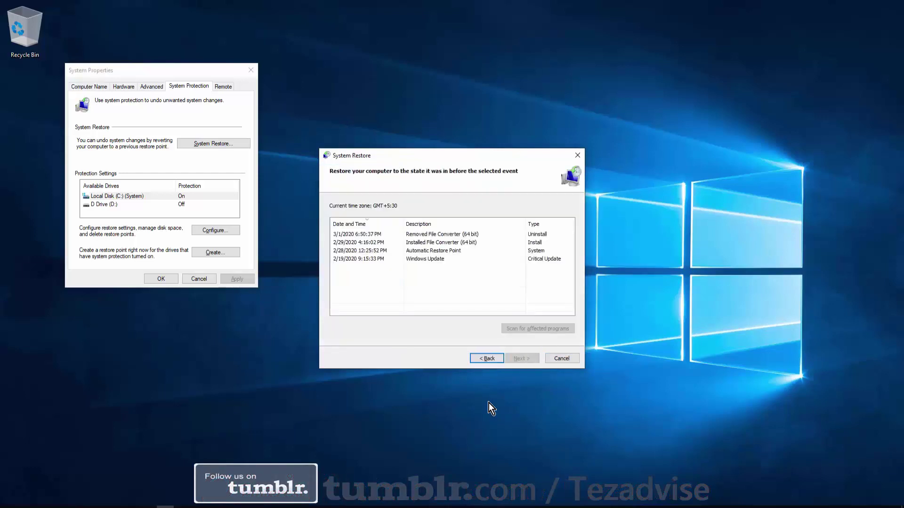
{"action": "key", "text": "Down"}
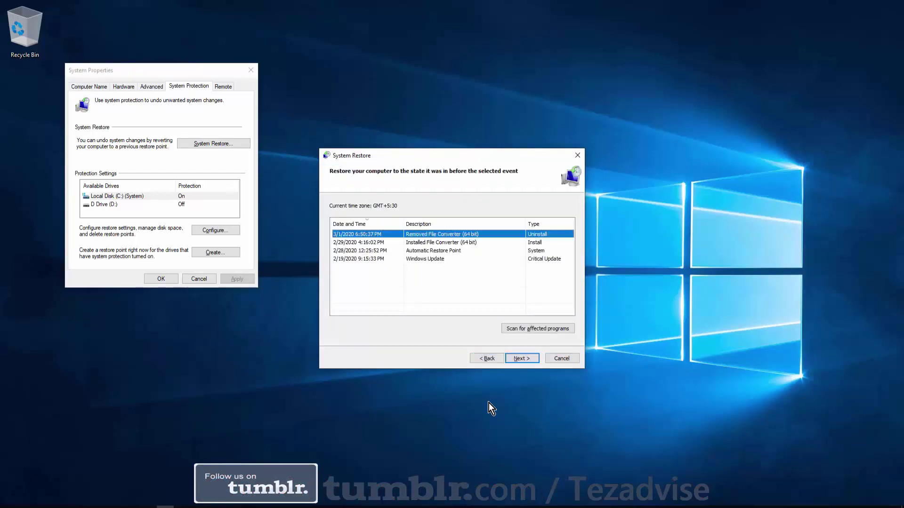
{"action": "key", "text": "Down"}
{"action": "key", "text": "Down"}
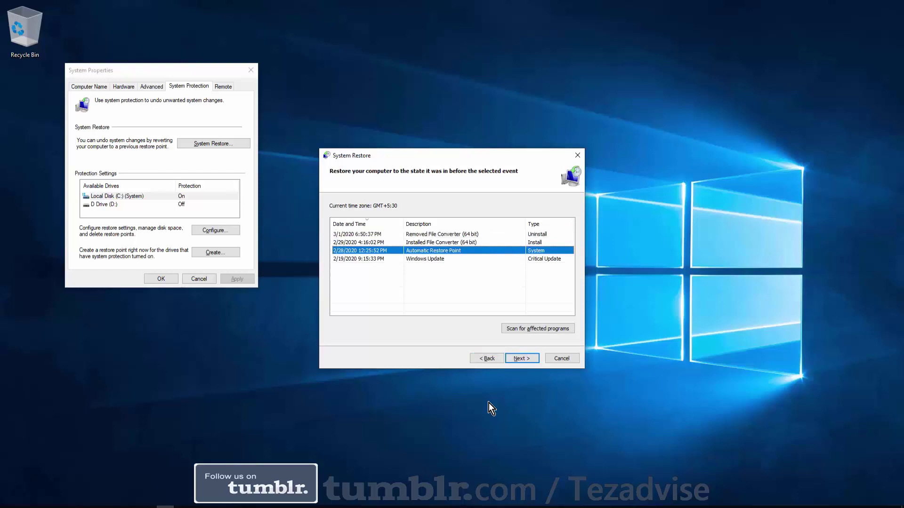
{"action": "key", "text": "Up"}
{"action": "key", "text": "Up"}
{"action": "key", "text": "Down"}
{"action": "key", "text": "Down"}
{"action": "key", "text": "Down"}
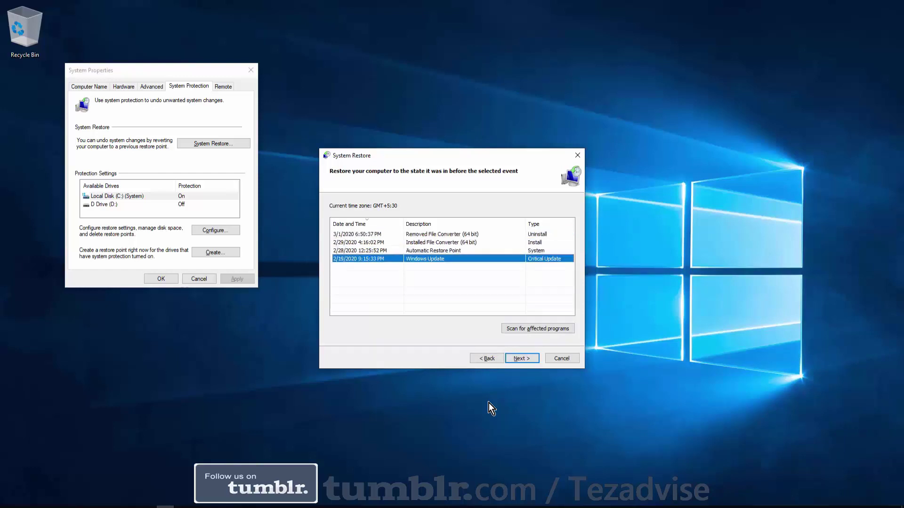
{"action": "key", "text": "Up"}
{"action": "key", "text": "Down"}
{"action": "key", "text": "Up"}
{"action": "key", "text": "Up"}
{"action": "key", "text": "Up"}
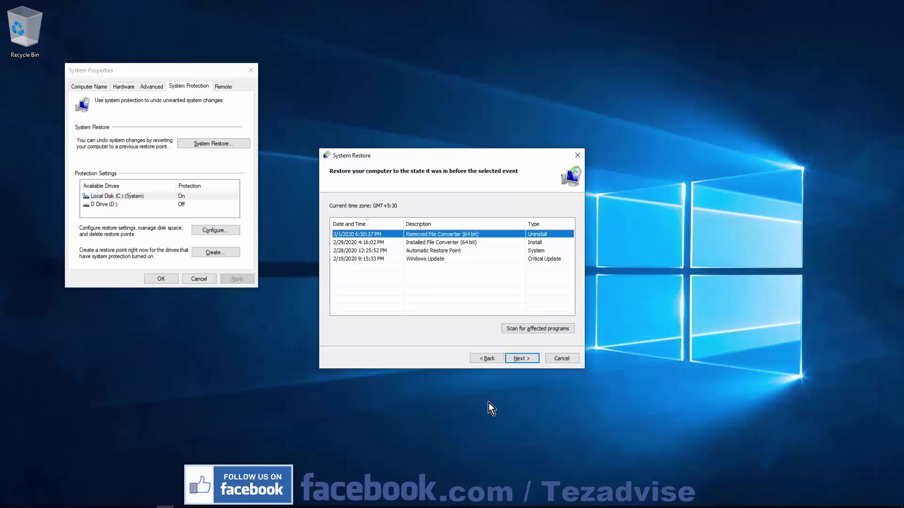
{"action": "key", "text": "Tab"}
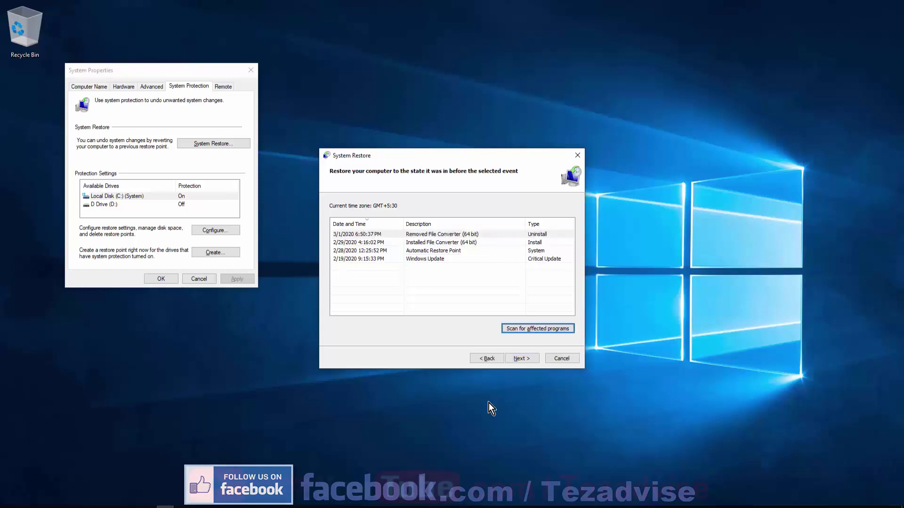
{"action": "key", "text": "Return"}
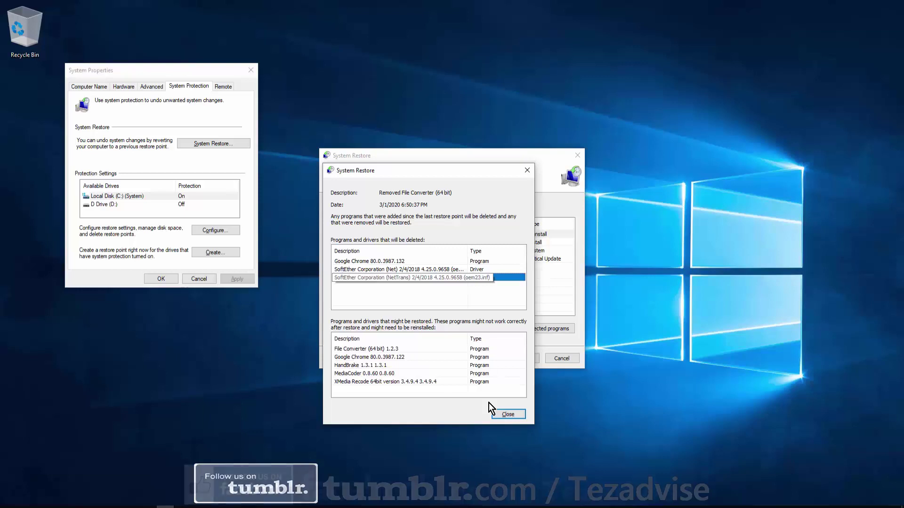
Dismiss the affected-programs report, preview the confirmation page, then cancel System Restore without restoring
{"action": "key", "text": "Return"}
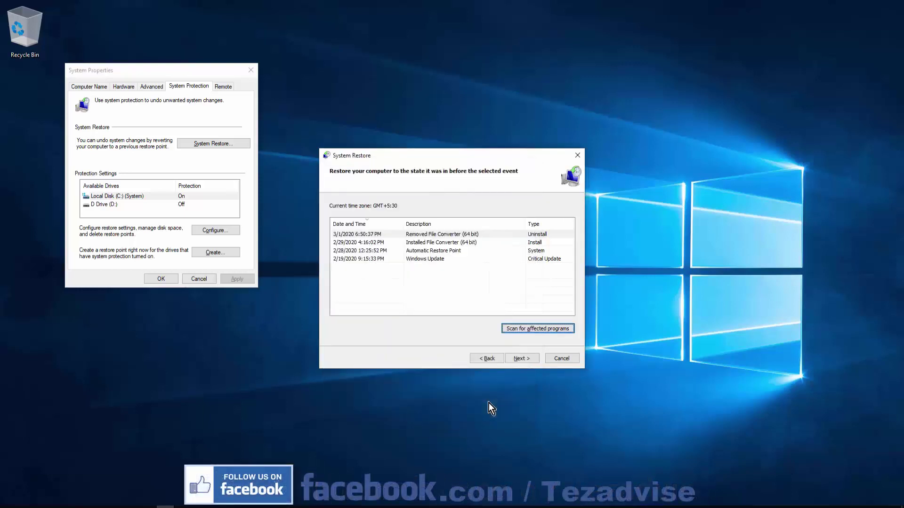
{"action": "key", "text": "Tab"}
{"action": "key", "text": "Tab"}
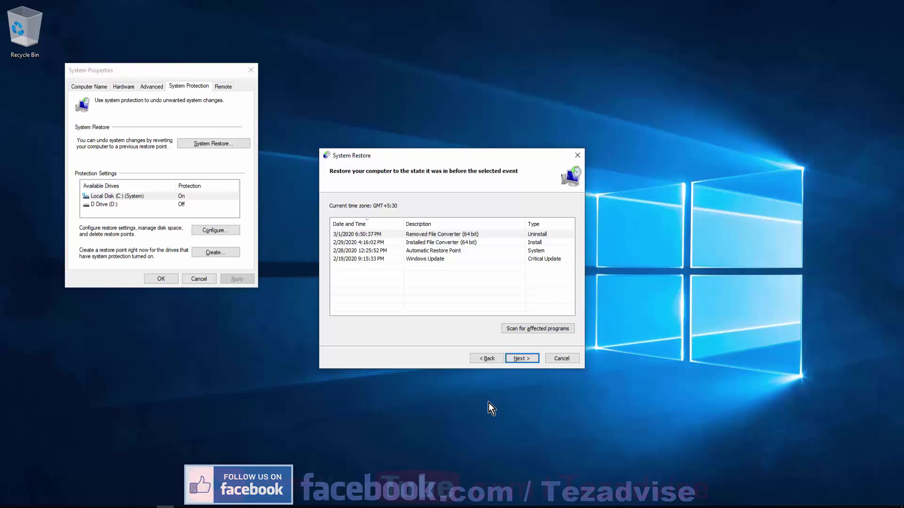
{"action": "key", "text": "Return"}
{"action": "key", "text": "alt+b"}
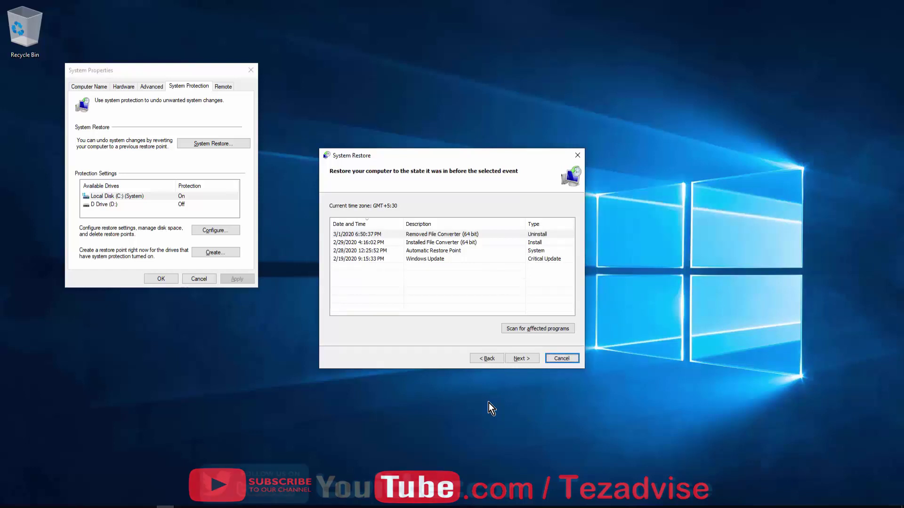
{"action": "key", "text": "Escape"}
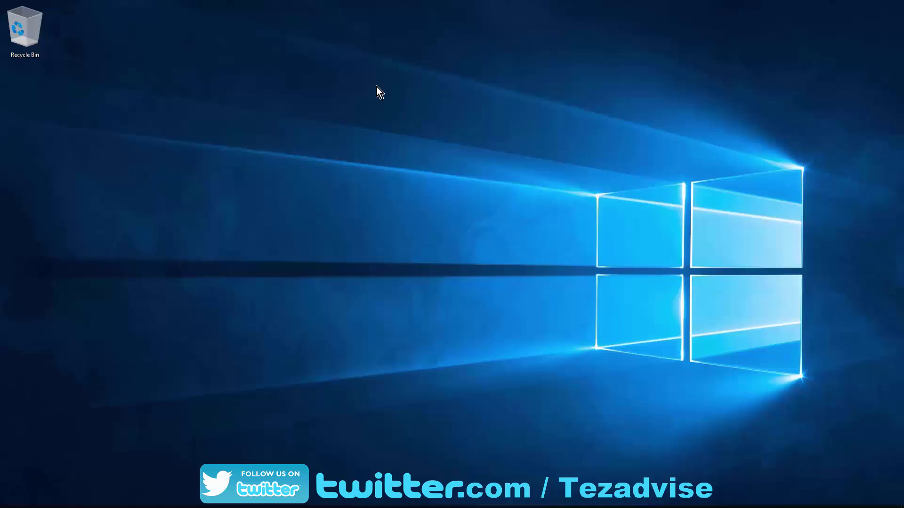
Open Device Manager by running devmgmt.msc from the Run box
{"action": "key", "text": "super+r"}
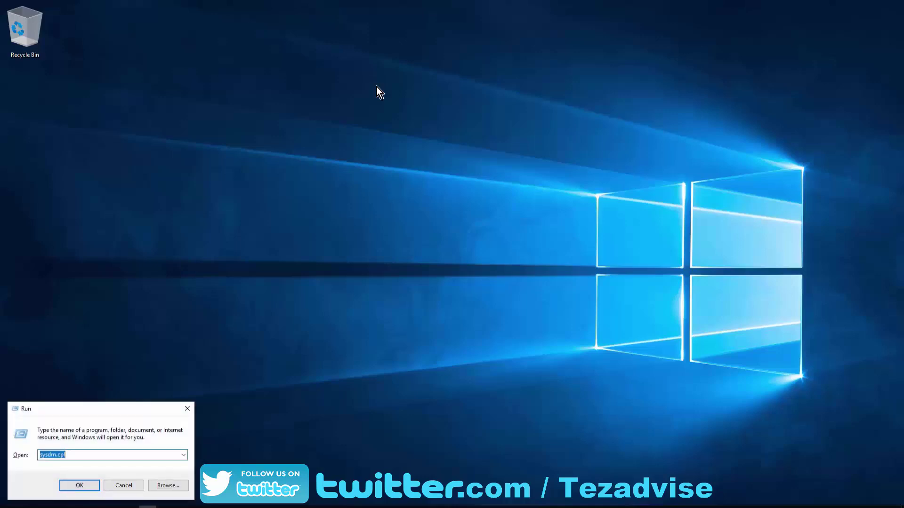
{"action": "type", "text": "de"}
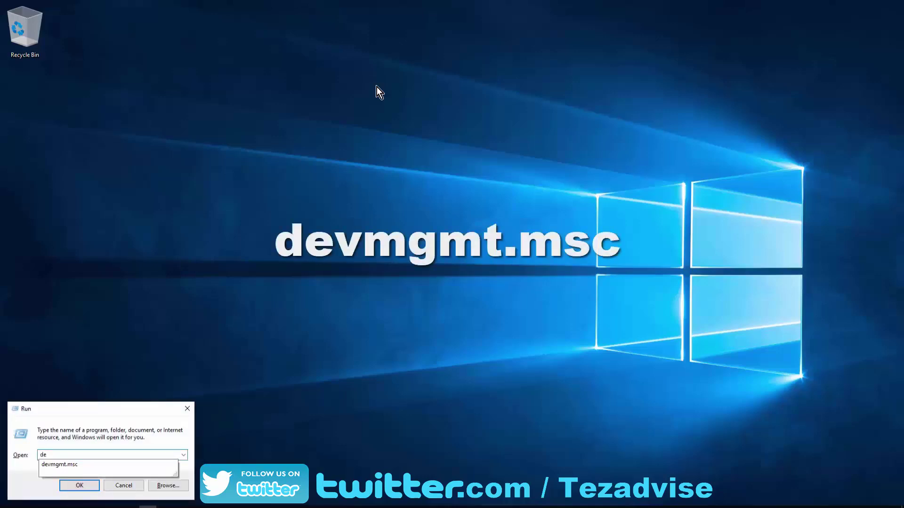
{"action": "key", "text": "Down"}
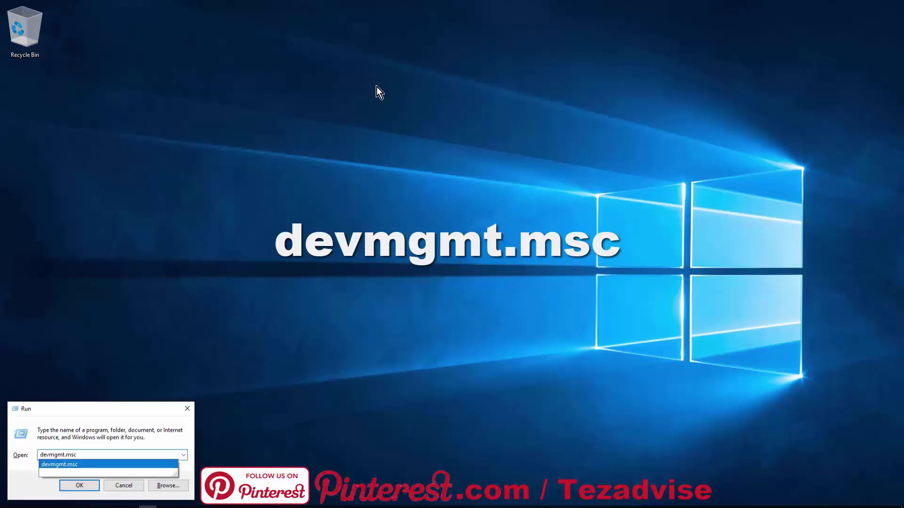
{"action": "key", "text": "Return"}
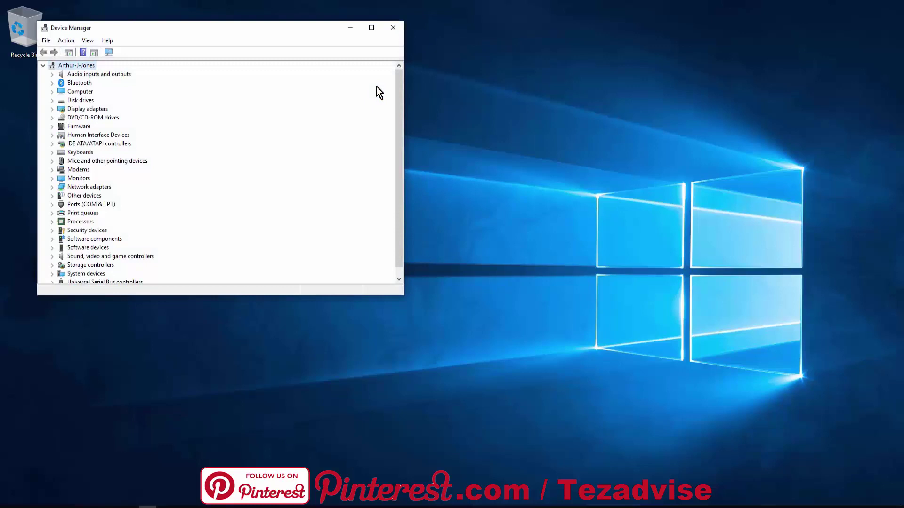
Expand Mice and other pointing devices and open the HID-compliant mouse properties
{"action": "key", "text": "k"}
{"action": "key", "text": "Down"}
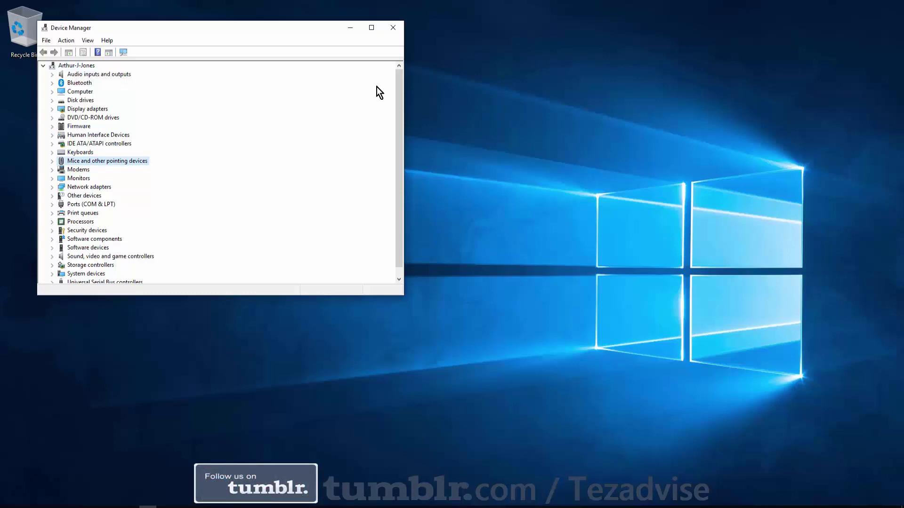
{"action": "key", "text": "Right"}
{"action": "key", "text": "Down"}
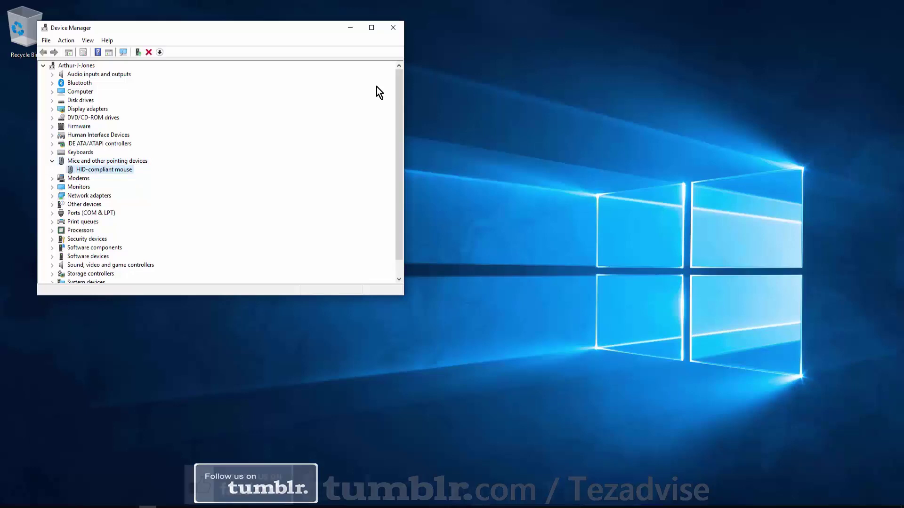
{"action": "key", "text": "Return"}
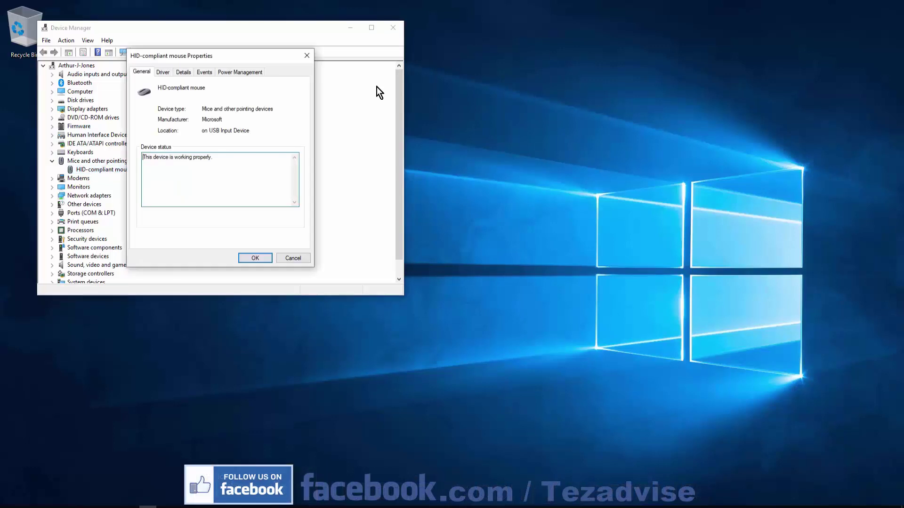
Switch the HID-compliant mouse properties to its Driver tab
{"action": "key", "text": "Tab"}
{"action": "key", "text": "Tab"}
{"action": "key", "text": "Tab"}
{"action": "key", "text": "Right"}
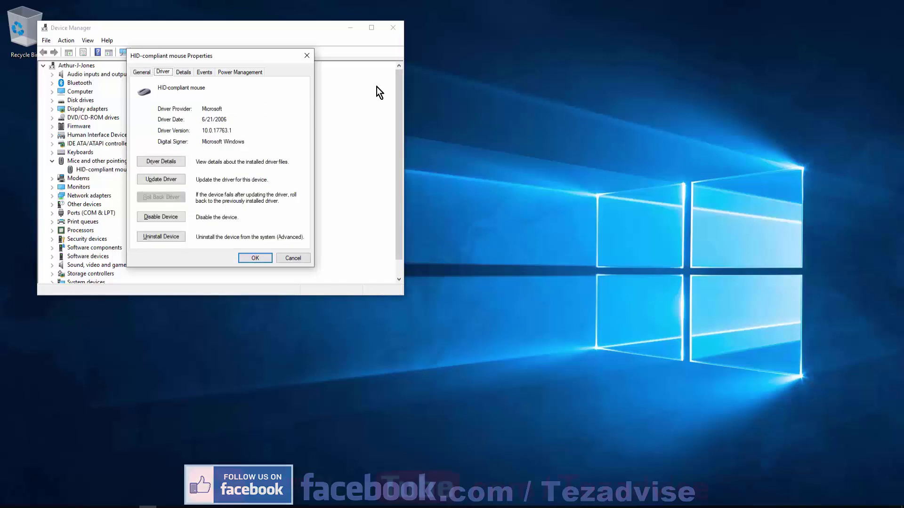
{"action": "key", "text": "Tab"}
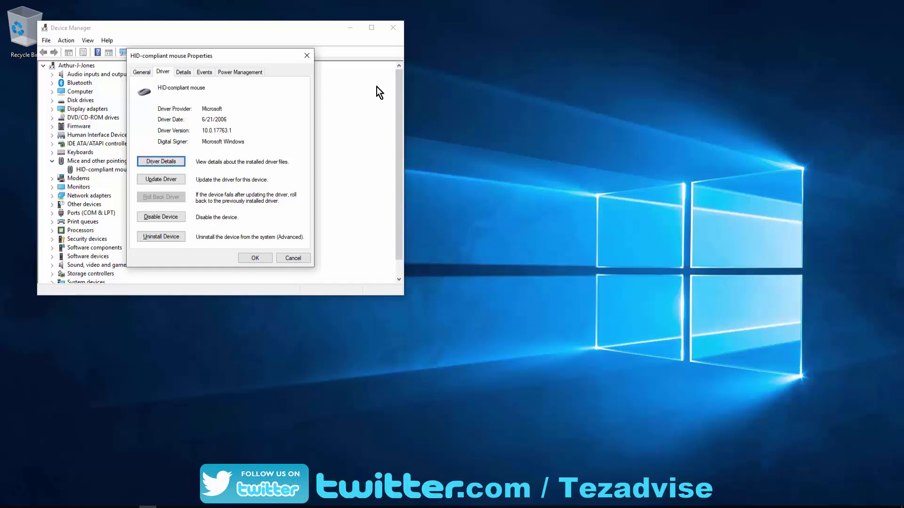
Review the Driver Details, Update, Disable and Uninstall options, then cancel the properties unchanged
{"action": "key", "text": "Up"}
{"action": "key", "text": "Up"}
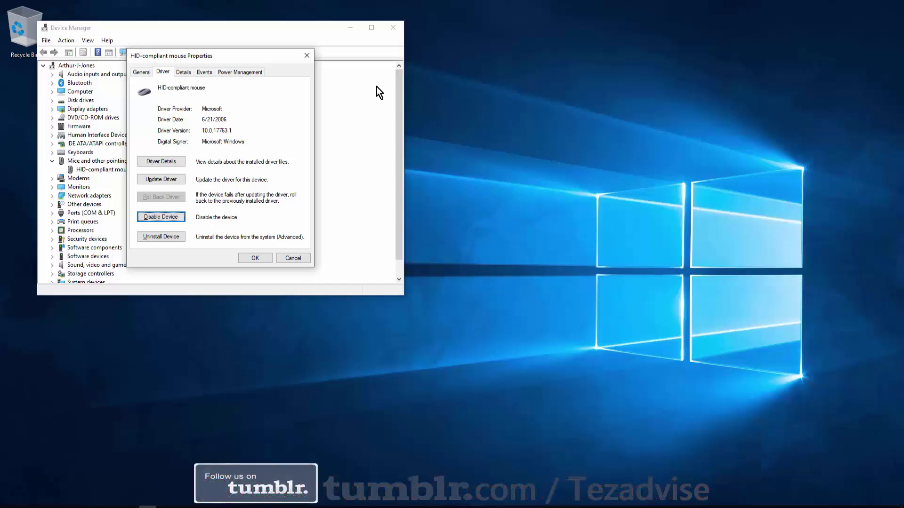
{"action": "key", "text": "shift+Tab"}
{"action": "key", "text": "Tab"}
{"action": "key", "text": "Tab"}
{"action": "key", "text": "Tab"}
{"action": "key", "text": "shift+Tab"}
{"action": "key", "text": "shift+Tab"}
{"action": "key", "text": "shift+Tab"}
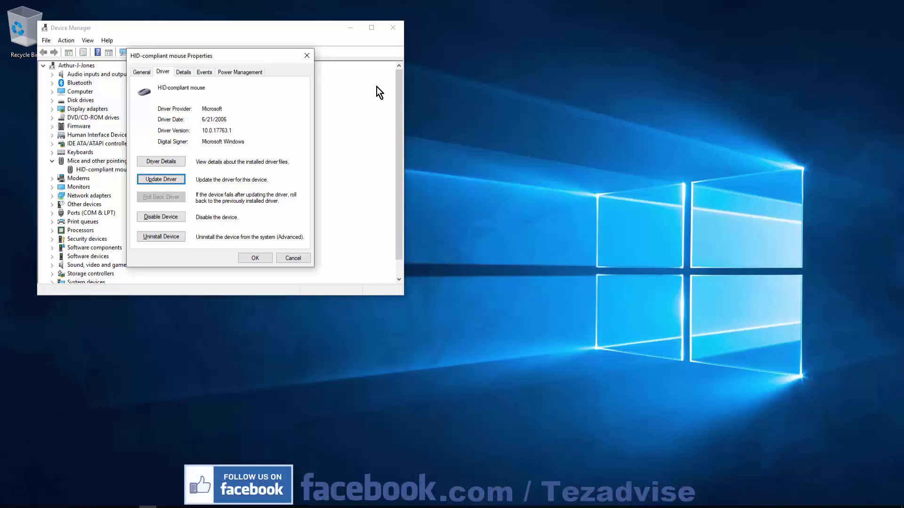
{"action": "key", "text": "Tab"}
{"action": "key", "text": "shift+Tab"}
{"action": "key", "text": "Tab"}
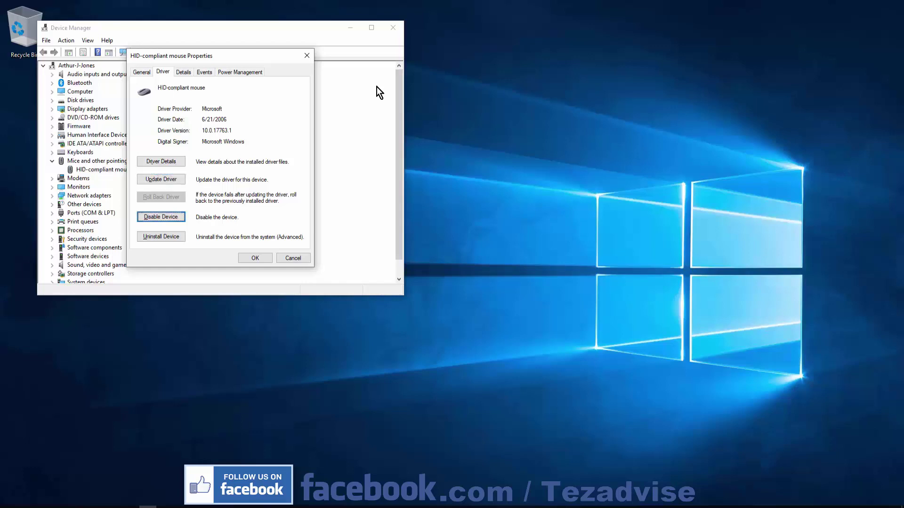
{"action": "key", "text": "Tab"}
{"action": "key", "text": "Tab"}
{"action": "key", "text": "Tab"}
{"action": "key", "text": "shift+Tab"}
{"action": "key", "text": "shift+Tab"}
{"action": "key", "text": "Tab"}
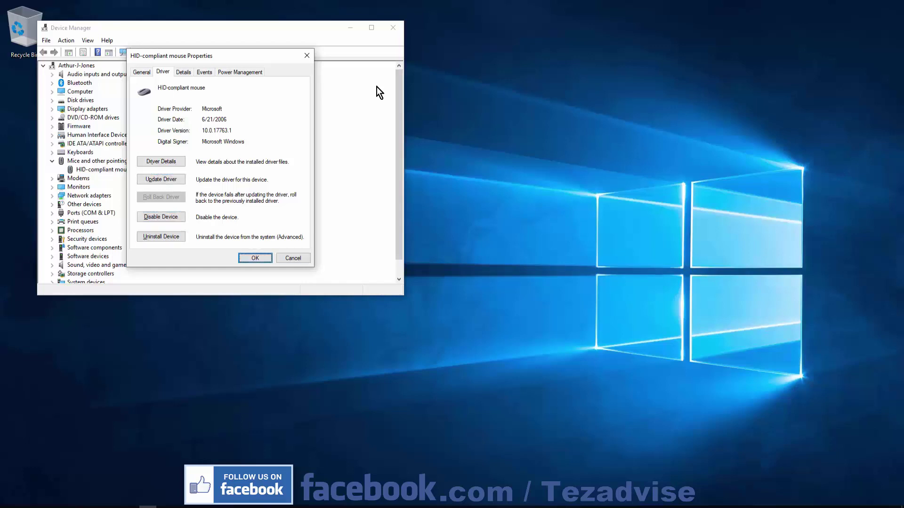
{"action": "key", "text": "Tab"}
{"action": "key", "text": "Return"}
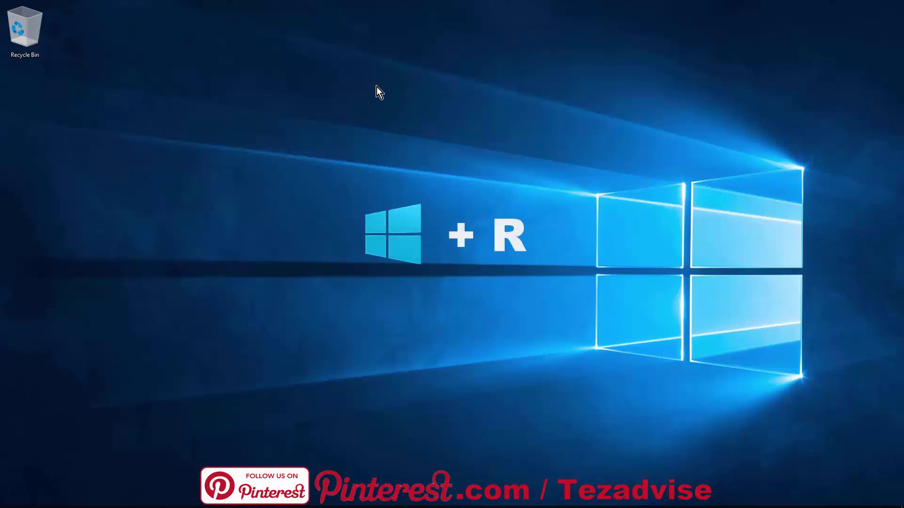
Run regedit from the Run box to start Registry Editor
{"action": "key", "text": "super+r"}
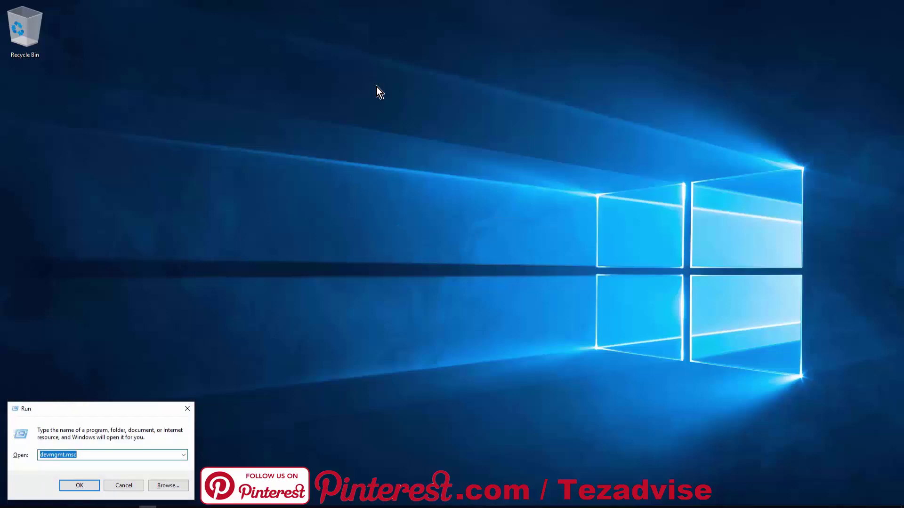
{"action": "type", "text": "regedit"}
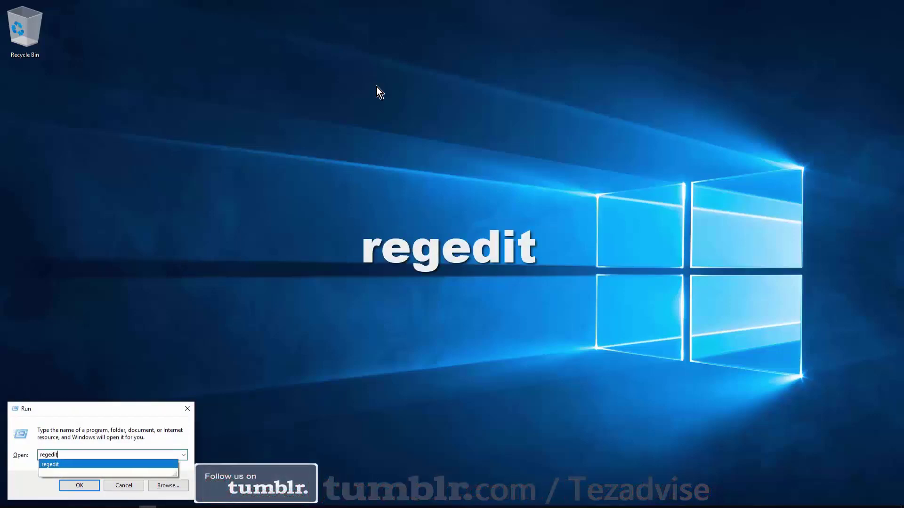
{"action": "key", "text": "Return"}
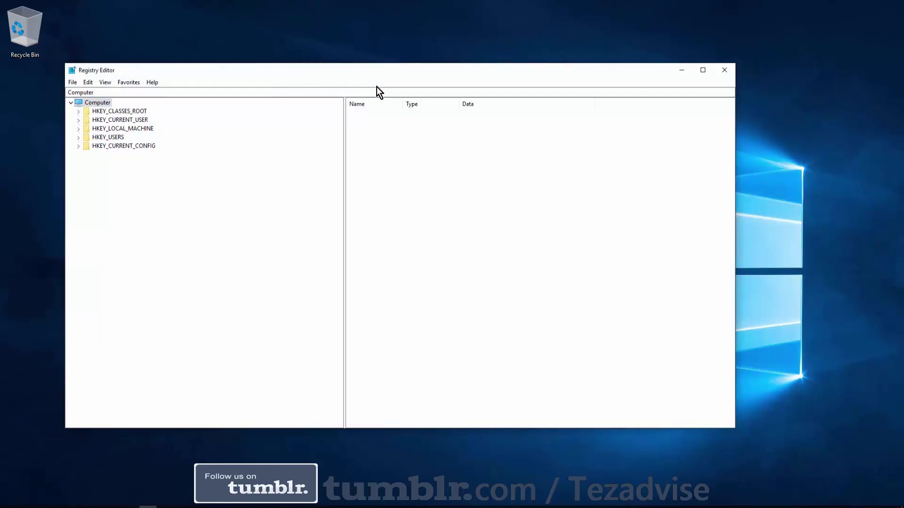
Expand HKEY_LOCAL_MACHINE\SOFTWARE down to the Microsoft key
{"action": "key", "text": "Down"}
{"action": "key", "text": "Down"}
{"action": "key", "text": "Down"}
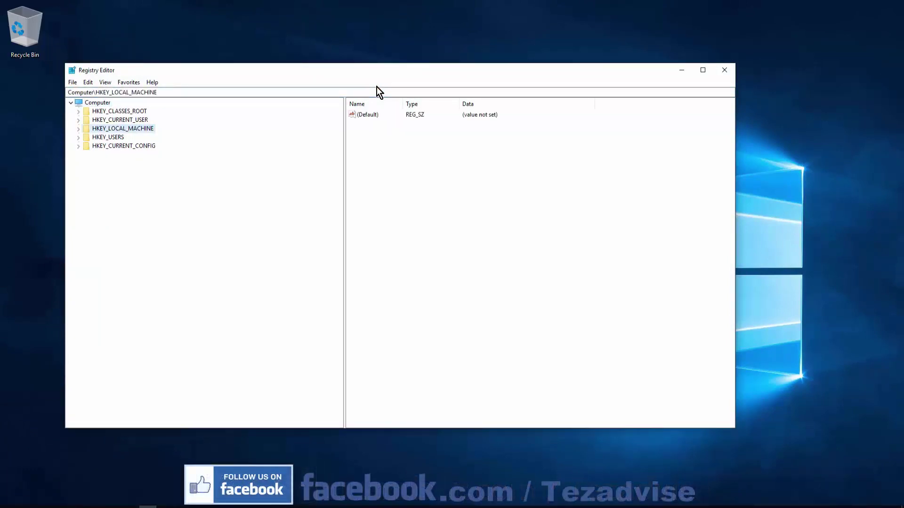
{"action": "key", "text": "Right"}
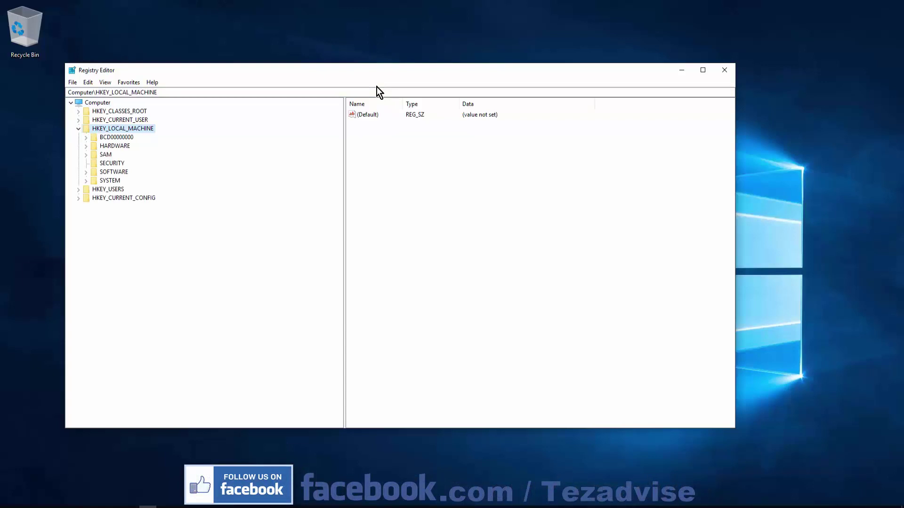
{"action": "key", "text": "Down"}
{"action": "key", "text": "Down"}
{"action": "key", "text": "Down"}
{"action": "key", "text": "Down"}
{"action": "key", "text": "Down"}
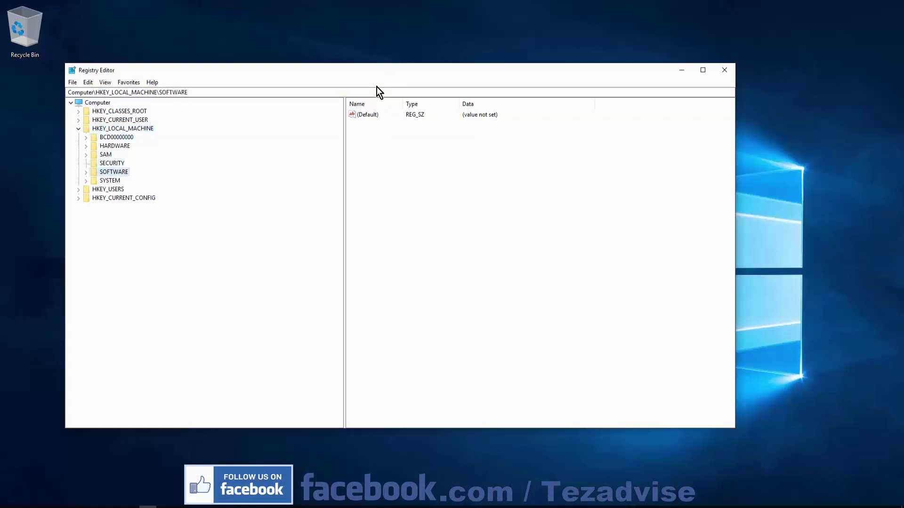
{"action": "key", "text": "Right"}
{"action": "key", "text": "Down"}
{"action": "key", "text": "Down"}
{"action": "key", "text": "Down"}
{"action": "key", "text": "Down"}
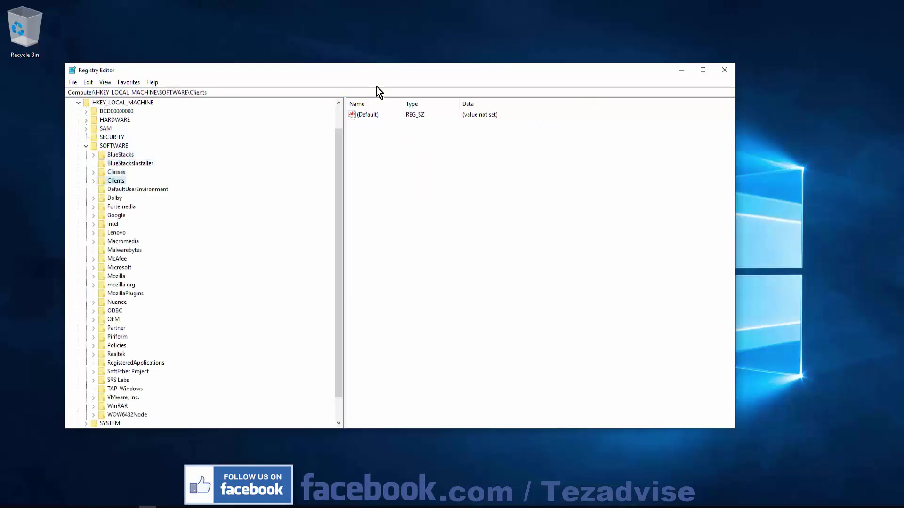
{"action": "key", "text": "Down"}
{"action": "key", "text": "Down"}
{"action": "key", "text": "Down"}
{"action": "key", "text": "Down"}
{"action": "key", "text": "Down"}
{"action": "key", "text": "Down"}
{"action": "key", "text": "Down"}
{"action": "key", "text": "Down"}
{"action": "key", "text": "Down"}
{"action": "key", "text": "Down"}
{"action": "key", "text": "Down"}
{"action": "key", "text": "Up"}
{"action": "key", "text": "Up"}
{"action": "key", "text": "Down"}
{"action": "key", "text": "Right"}
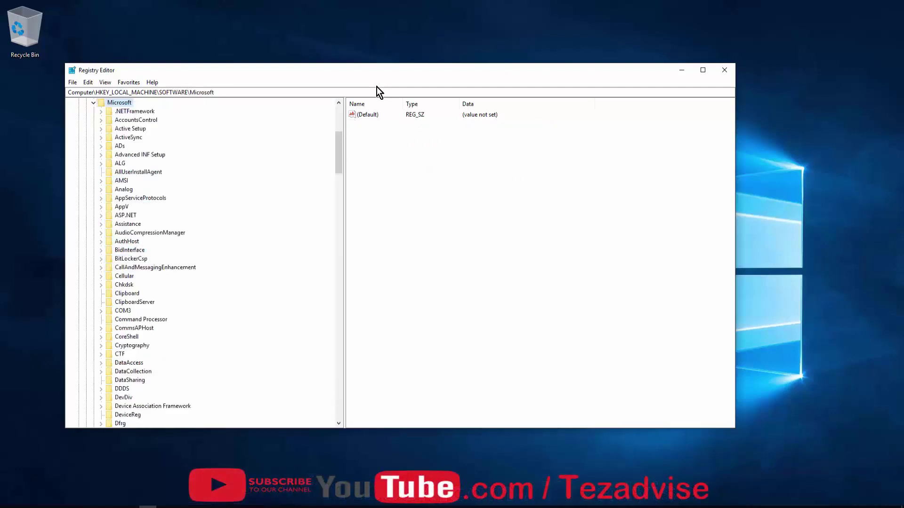
Navigate through Windows\CurrentVersion\Policies to the System key and focus its values list
{"action": "type", "text": "cccwin"}
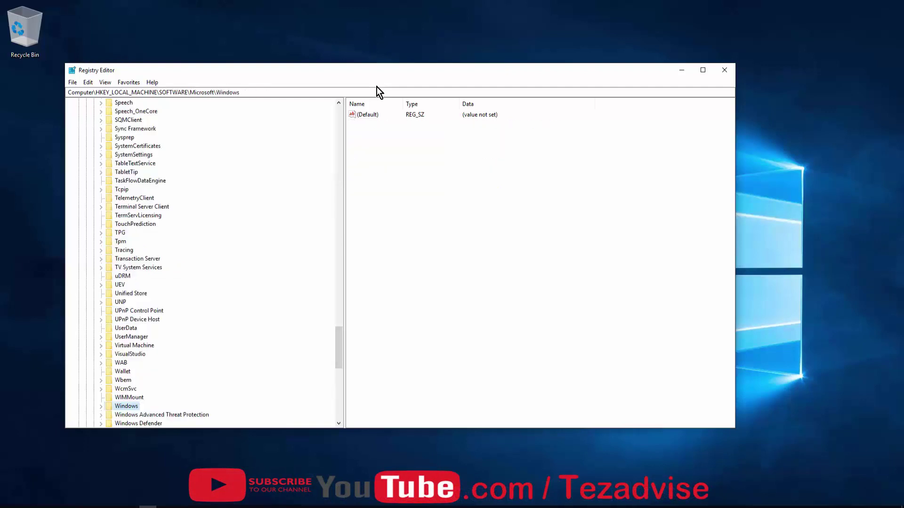
{"action": "key", "text": "Right"}
{"action": "type", "text": "cu"}
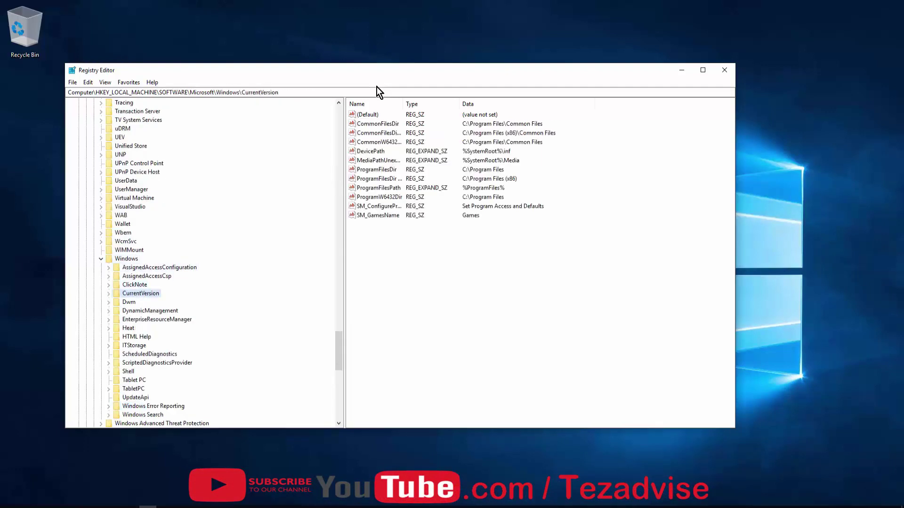
{"action": "key", "text": "Right"}
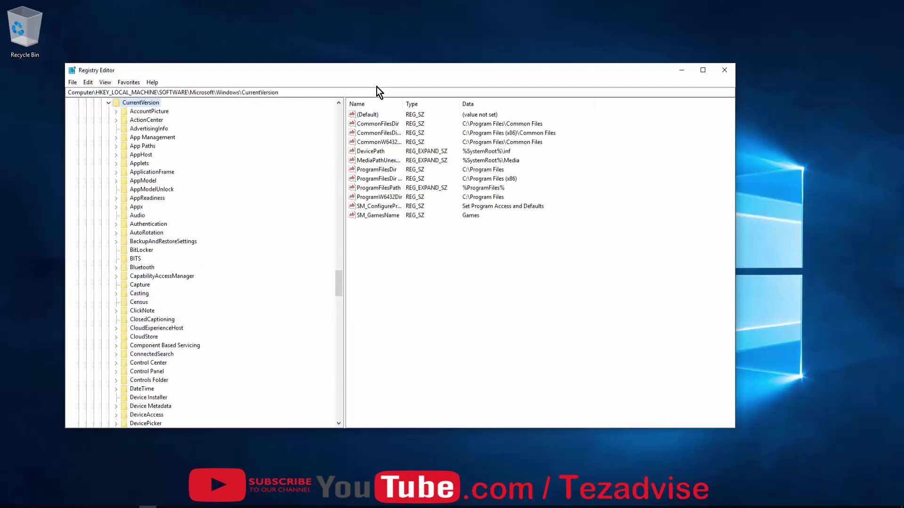
{"action": "key", "text": "Down"}
{"action": "key", "text": "Down"}
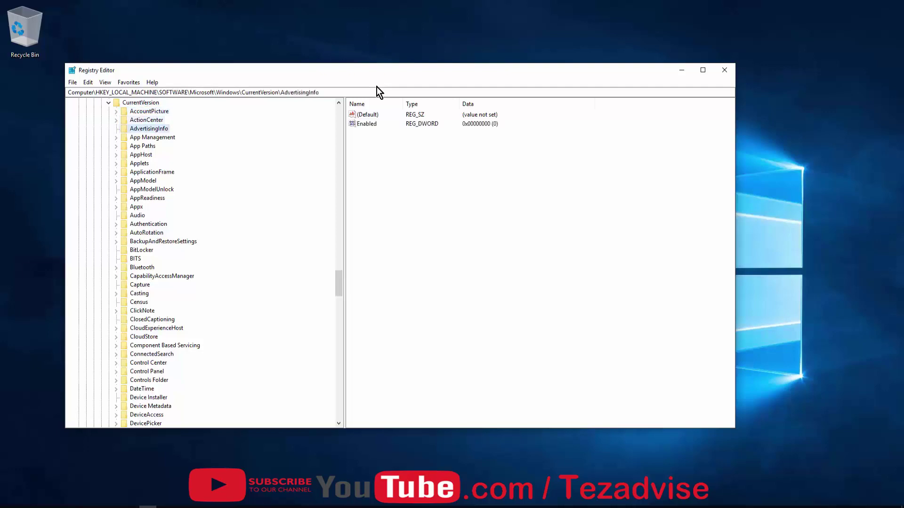
{"action": "type", "text": "pol"}
{"action": "key", "text": "Down"}
{"action": "key", "text": "Down"}
{"action": "key", "text": "Down"}
{"action": "key", "text": "Down"}
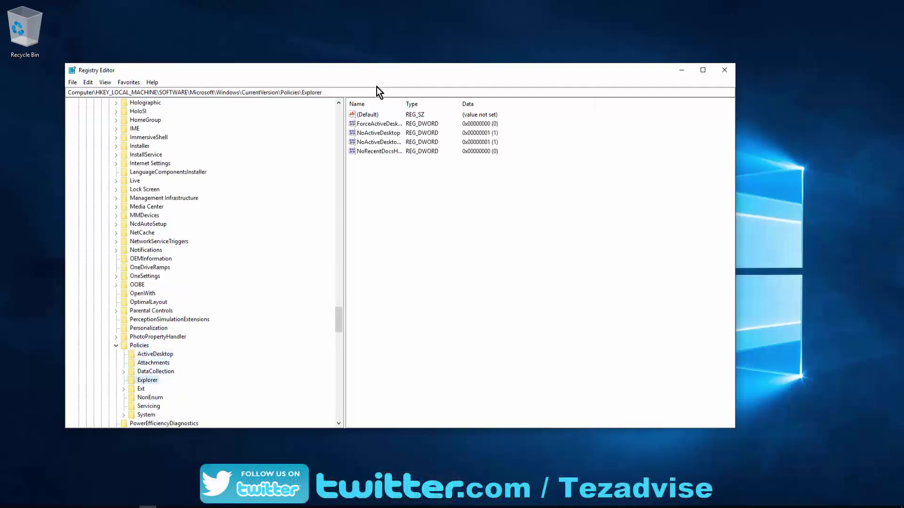
{"action": "key", "text": "Down"}
{"action": "key", "text": "Down"}
{"action": "key", "text": "Down"}
{"action": "key", "text": "Down"}
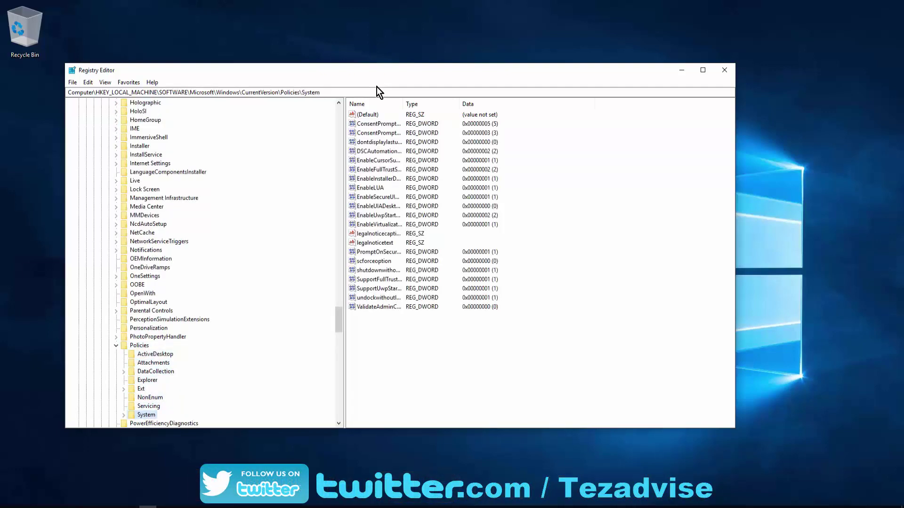
{"action": "key", "text": "Tab"}
{"action": "key", "text": "Down"}
{"action": "key", "text": "Down"}
{"action": "key", "text": "Down"}
{"action": "key", "text": "Down"}
{"action": "key", "text": "Down"}
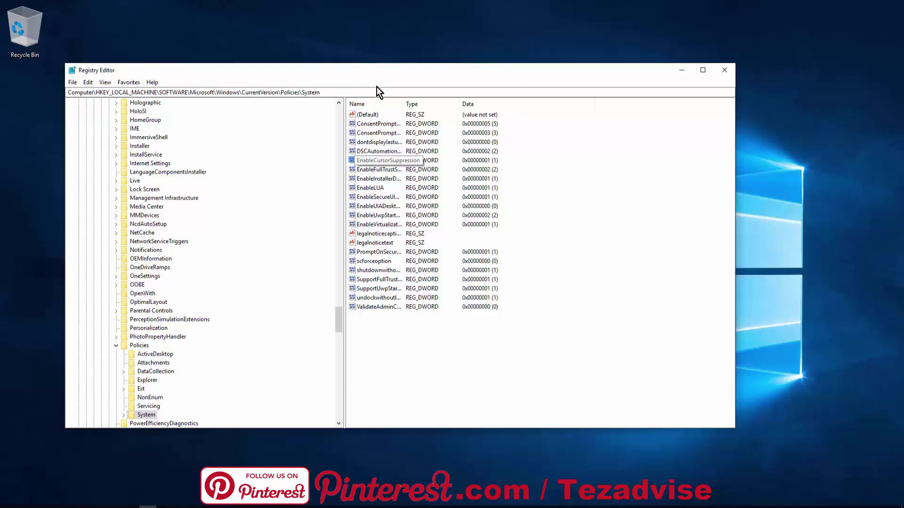
Confirm EnableCursorSuppression at value 1 and close Registry Editor
{"action": "key", "text": "Return"}
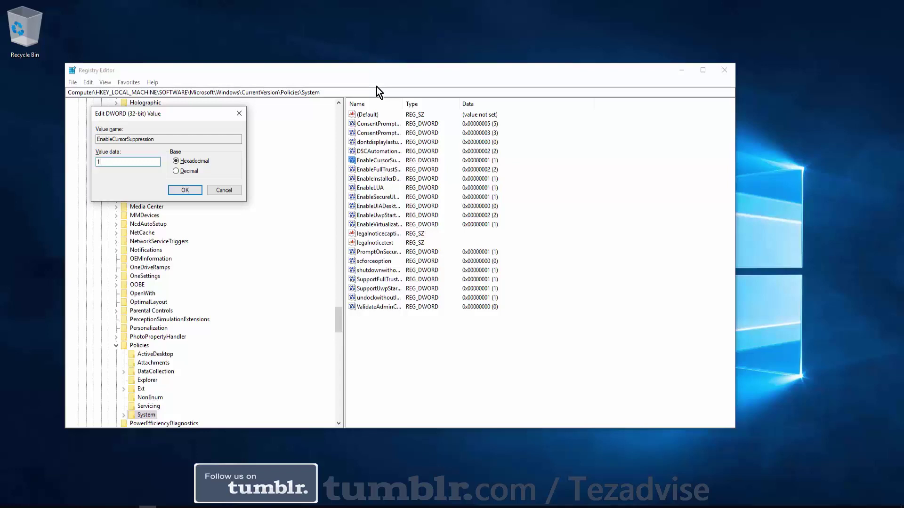
{"action": "key", "text": "Tab"}
{"action": "key", "text": "Tab"}
{"action": "key", "text": "Return"}
{"action": "key", "text": "alt+space"}
{"action": "key", "text": "c"}
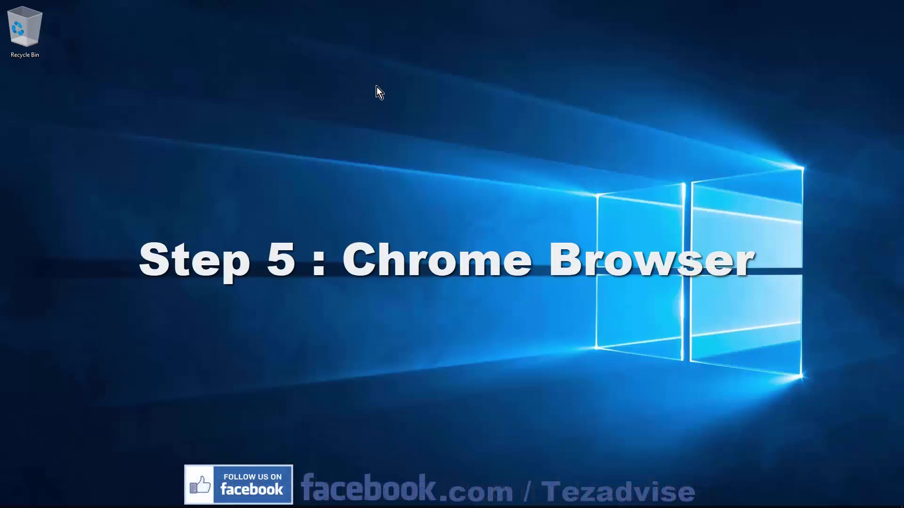
Launch Chrome from Run and load the chrome://settings page
{"action": "key", "text": "super+r"}
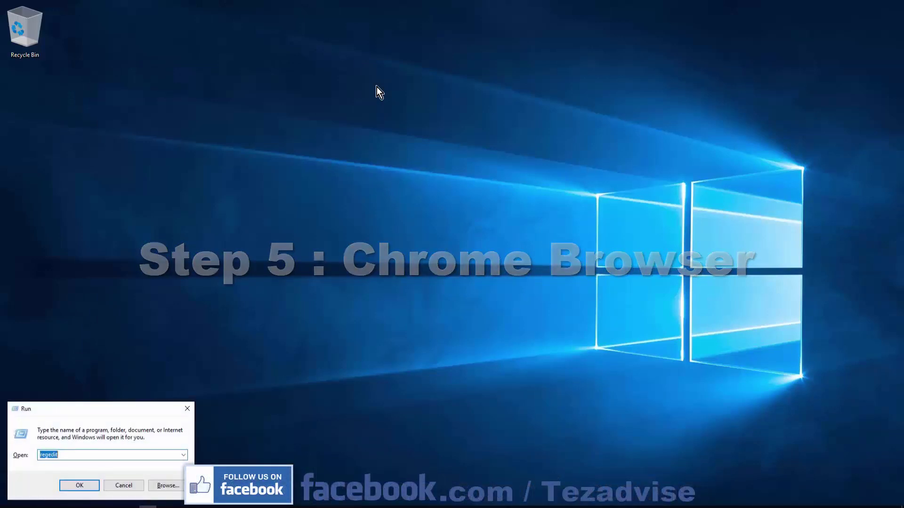
{"action": "key", "text": "Return"}
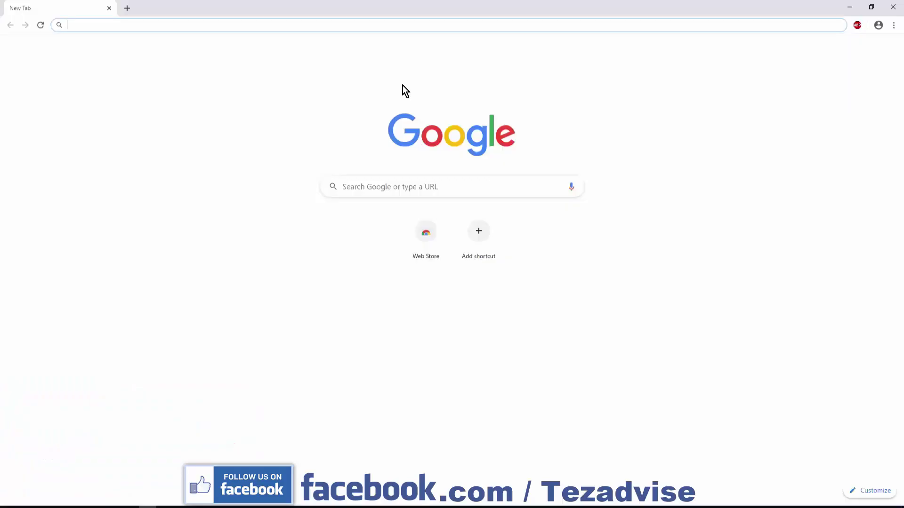
{"action": "type", "text": "chrome"}
{"action": "key", "text": "Down"}
{"action": "key", "text": "Down"}
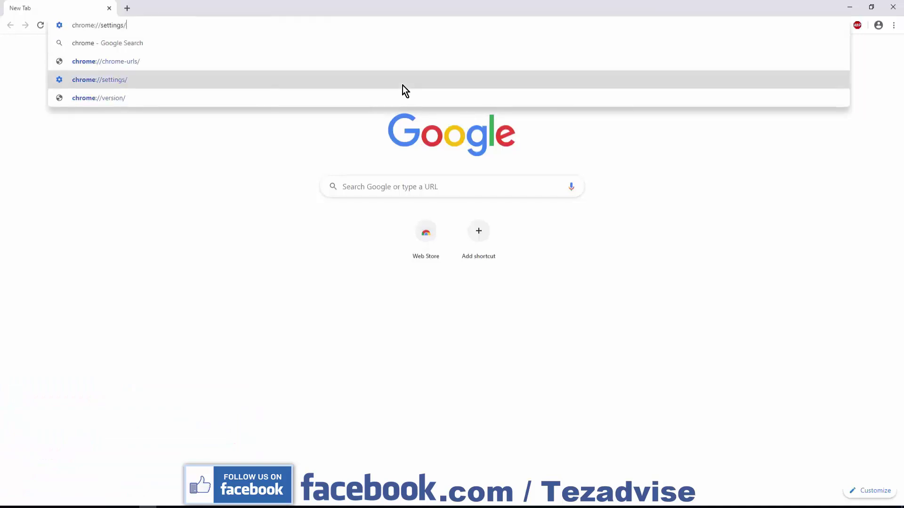
{"action": "key", "text": "Return"}
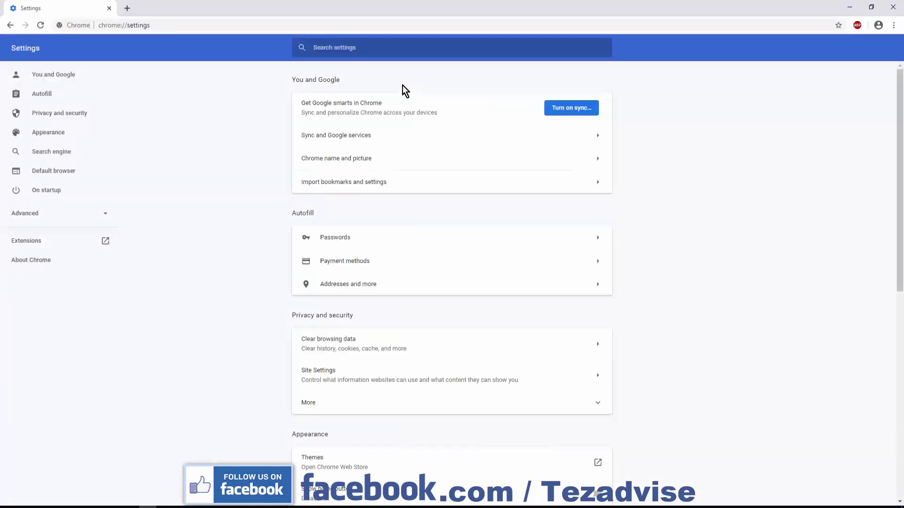
Filter settings by 'hardw' and move focus to the hardware acceleration toggle
{"action": "type", "text": "hardw"}
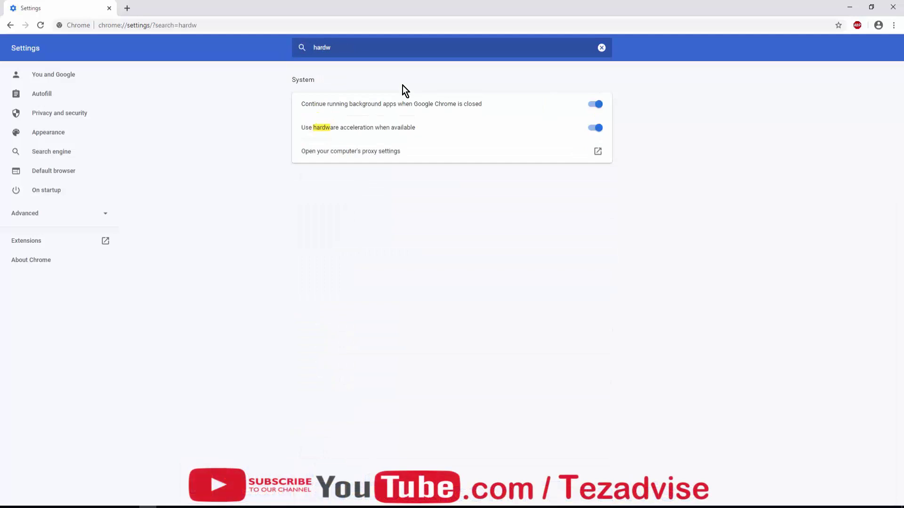
{"action": "key", "text": "Tab"}
{"action": "key", "text": "Tab"}
{"action": "key", "text": "Tab"}
{"action": "key", "text": "space"}
{"action": "key", "text": "space"}
{"action": "key", "text": "Tab"}
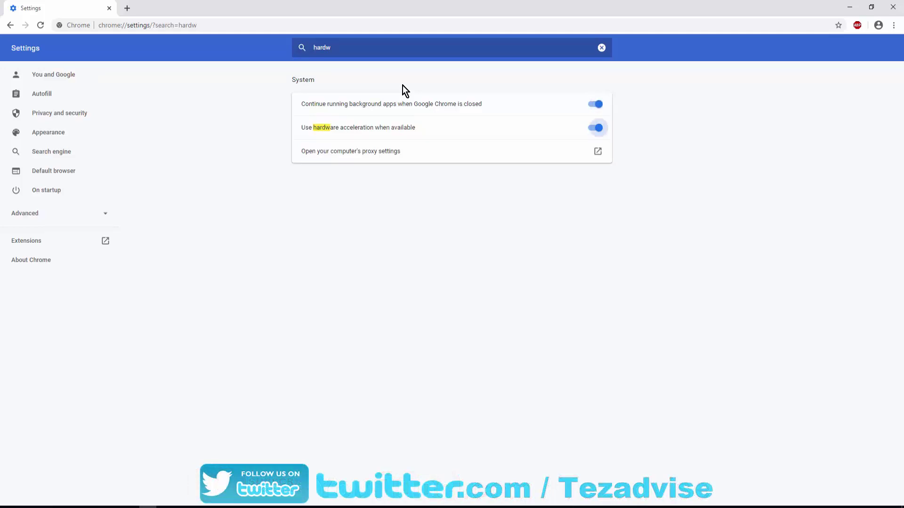
Switch off 'Use hardware acceleration' and close the Chrome window
{"action": "key", "text": "space"}
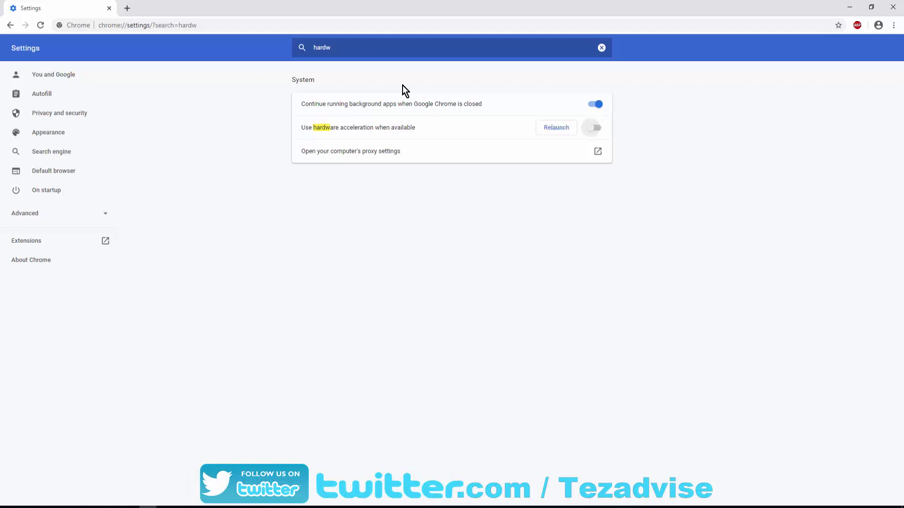
{"action": "key", "text": "alt+space"}
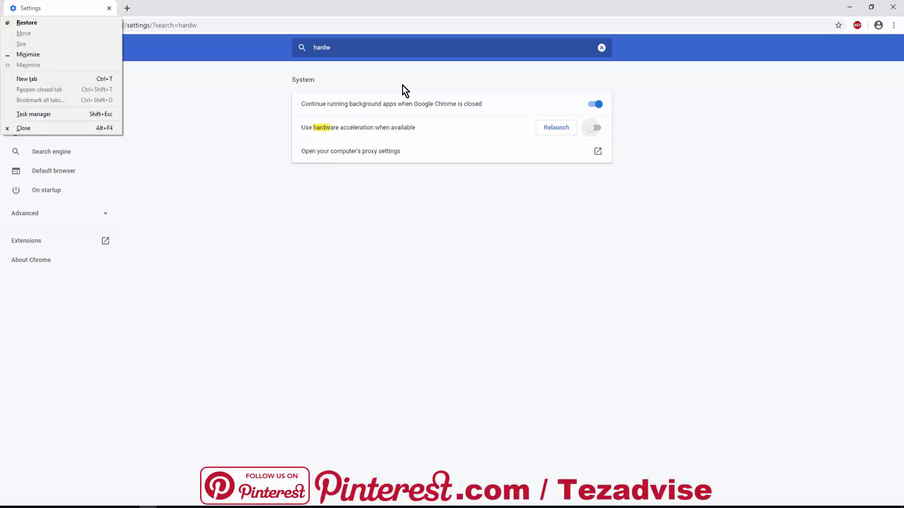
{"action": "key", "text": "Up"}
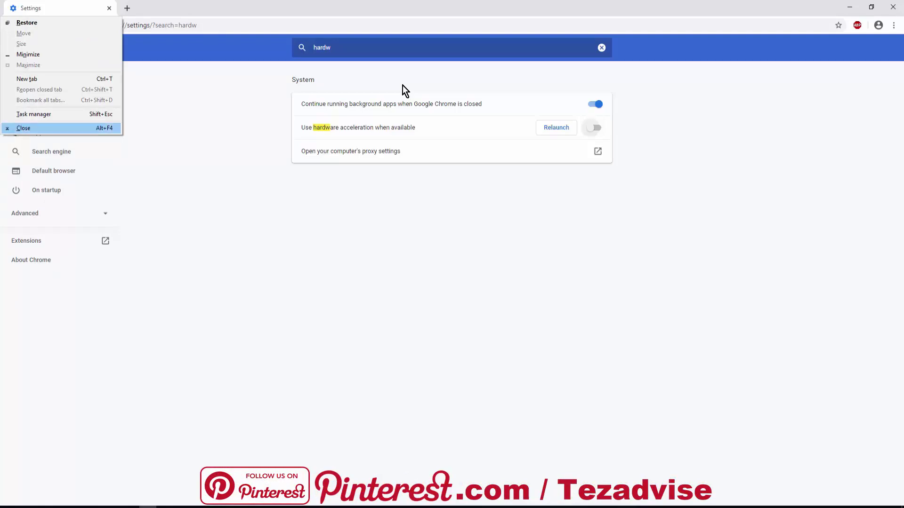
{"action": "key", "text": "Return"}
Relaunch Chrome by running chrome from the Run box
{"action": "key", "text": "super+r"}
{"action": "type", "text": "chrom"}
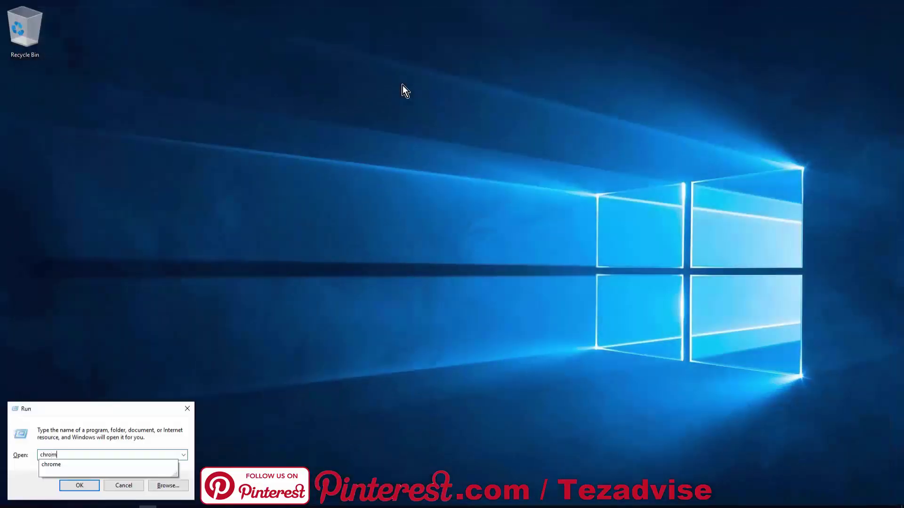
{"action": "type", "text": "e"}
{"action": "key", "text": "Return"}
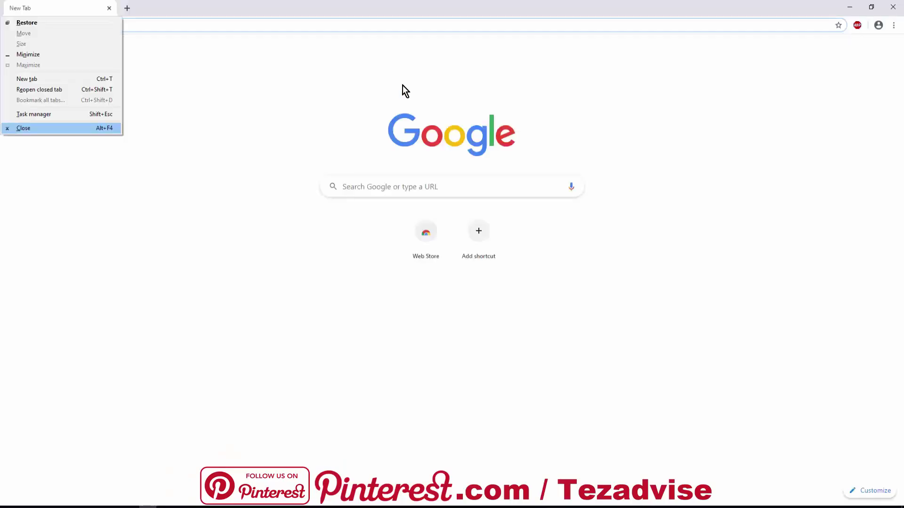
Close the relaunched Google Chrome window from its window menu
{"action": "key", "text": "Return"}
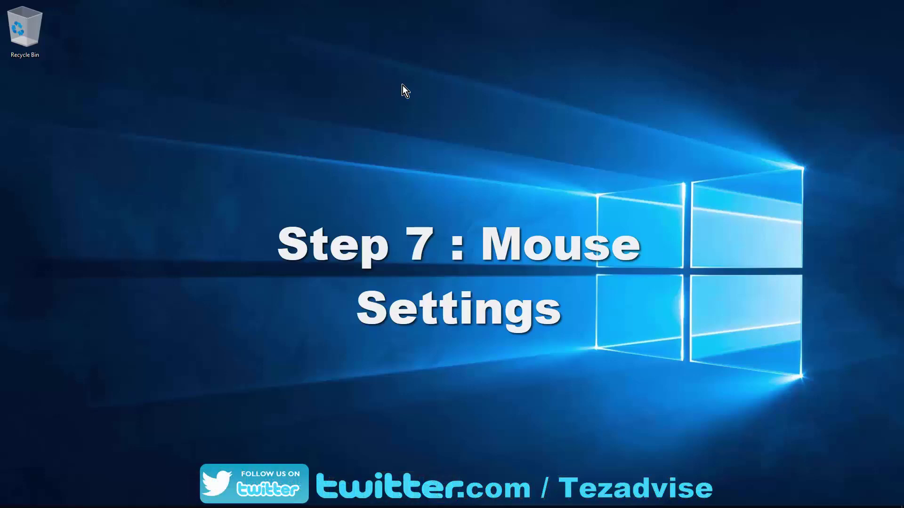
Search 'mouse' to reach Mouse settings, then bring up the classic Mouse Properties dialog
{"action": "key", "text": "super"}
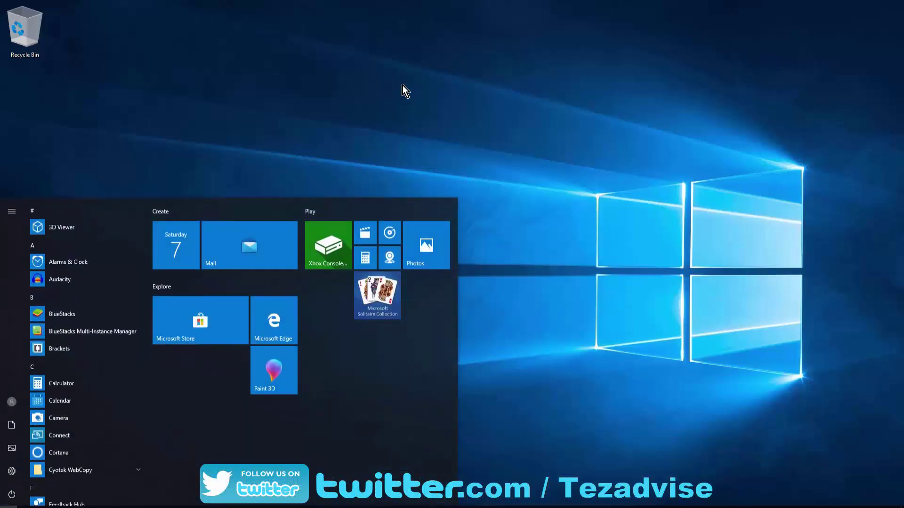
{"action": "type", "text": "m"}
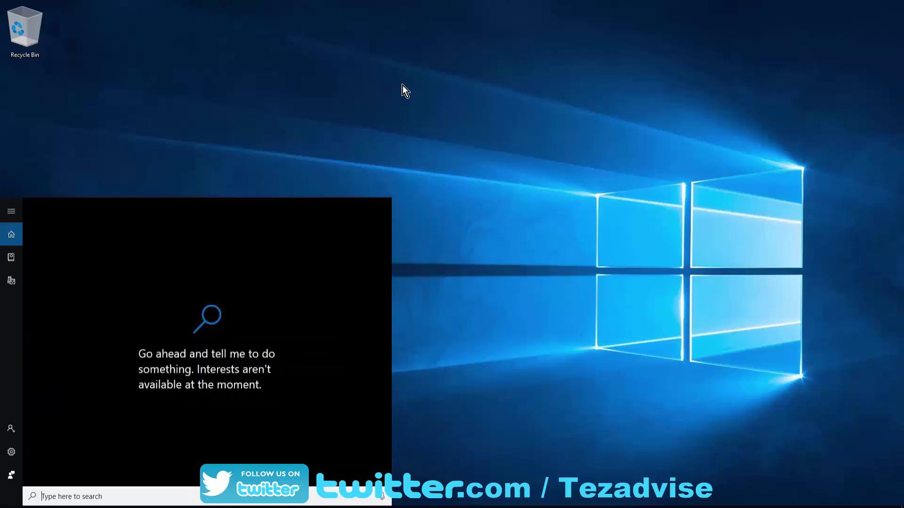
{"action": "type", "text": "ouse"}
{"action": "key", "text": "Return"}
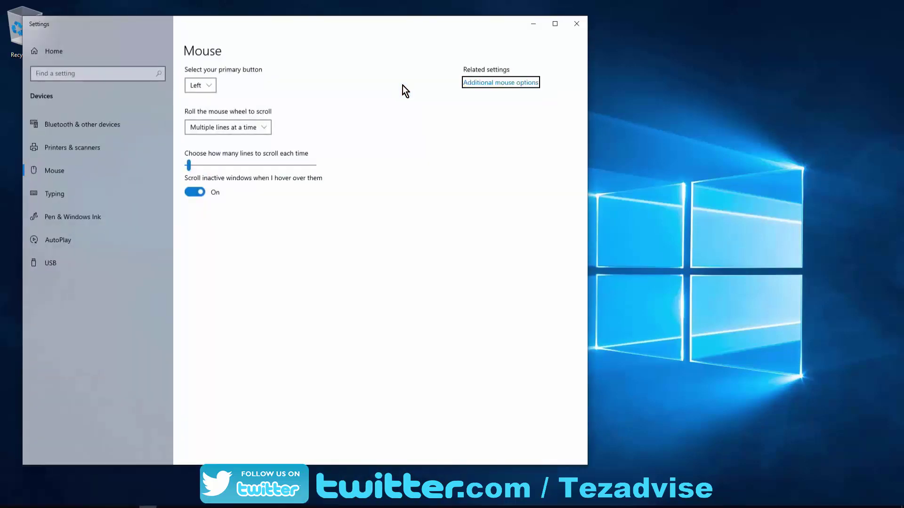
{"action": "key", "text": "Return"}
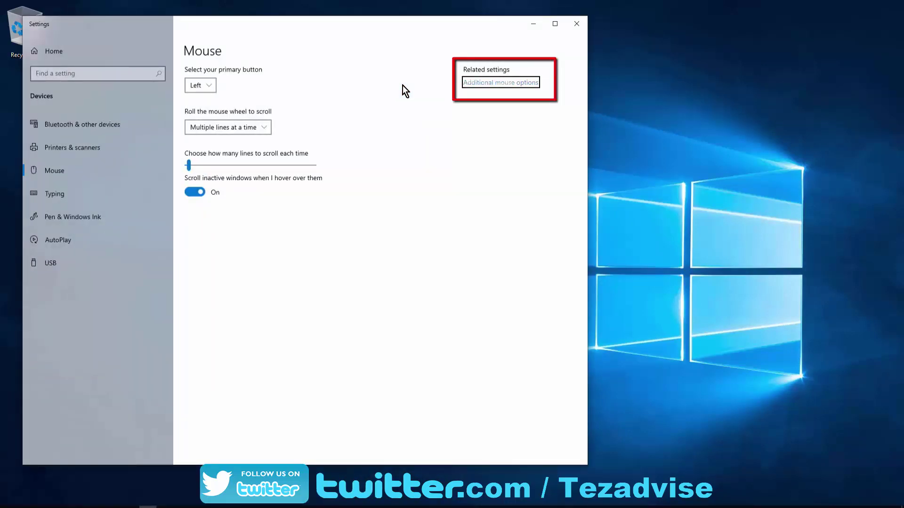
Switch Mouse Properties to the Hardware tab showing the HID-compliant mouse working properly
{"action": "key", "text": "Tab"}
{"action": "key", "text": "Tab"}
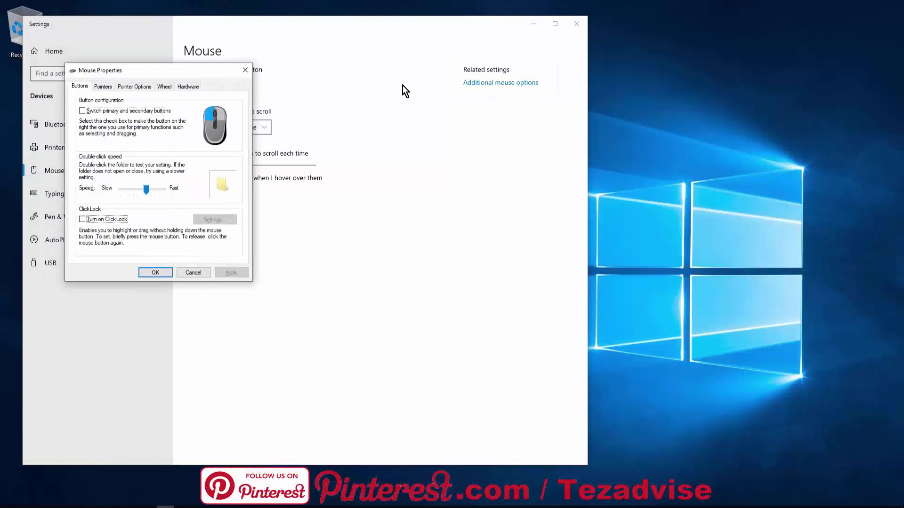
{"action": "key", "text": "Tab"}
{"action": "key", "text": "Tab"}
{"action": "key", "text": "Tab"}
{"action": "key", "text": "Right"}
{"action": "key", "text": "Right"}
{"action": "key", "text": "Right"}
{"action": "key", "text": "Right"}
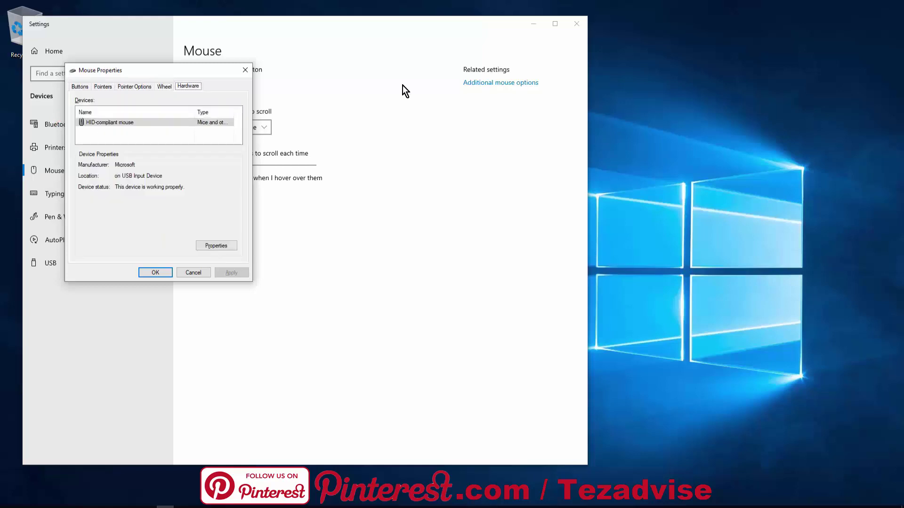